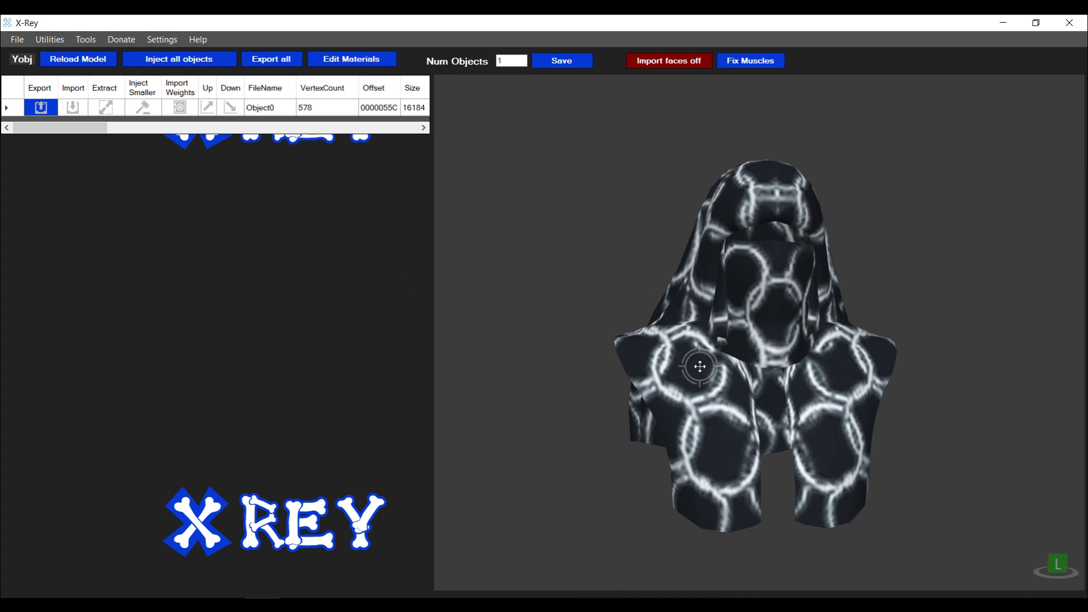
Step: Rotate the textured chainmail hood in X-Rey to view it from the side
{"action": "mouse_move", "coordinate": [700, 366]}
{"action": "left_mouse_down"}
{"action": "mouse_move", "coordinate": [615, 372]}
{"action": "mouse_move", "coordinate": [569, 359]}
{"action": "mouse_move", "coordinate": [656, 323]}
{"action": "mouse_move", "coordinate": [821, 348]}
{"action": "mouse_move", "coordinate": [683, 357]}
{"action": "mouse_move", "coordinate": [692, 354]}
{"action": "left_mouse_up"}
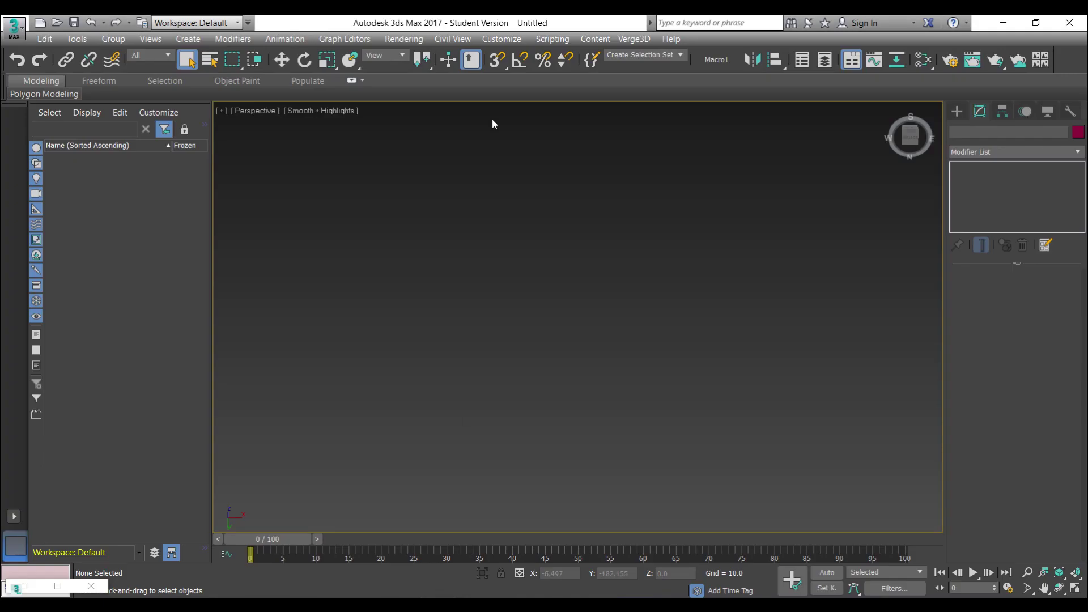
Step: Run the WWE model import script from the scripts folder via Run Script
{"action": "left_click", "coordinate": [554, 40]}
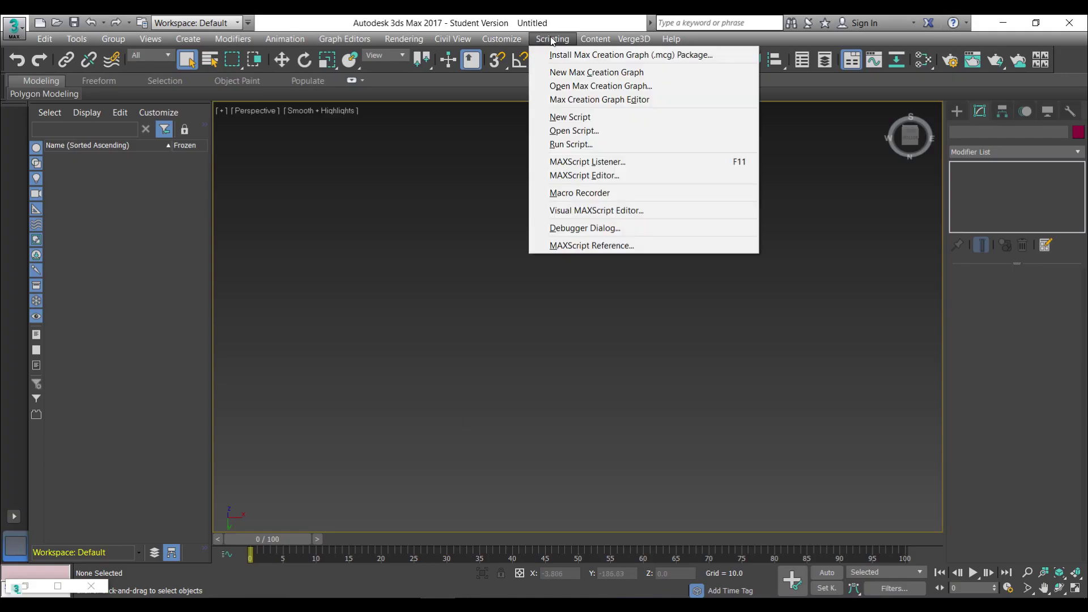
{"action": "left_click", "coordinate": [570, 144]}
{"action": "left_click_drag", "start_coordinate": [745, 216], "coordinate": [761, 359]}
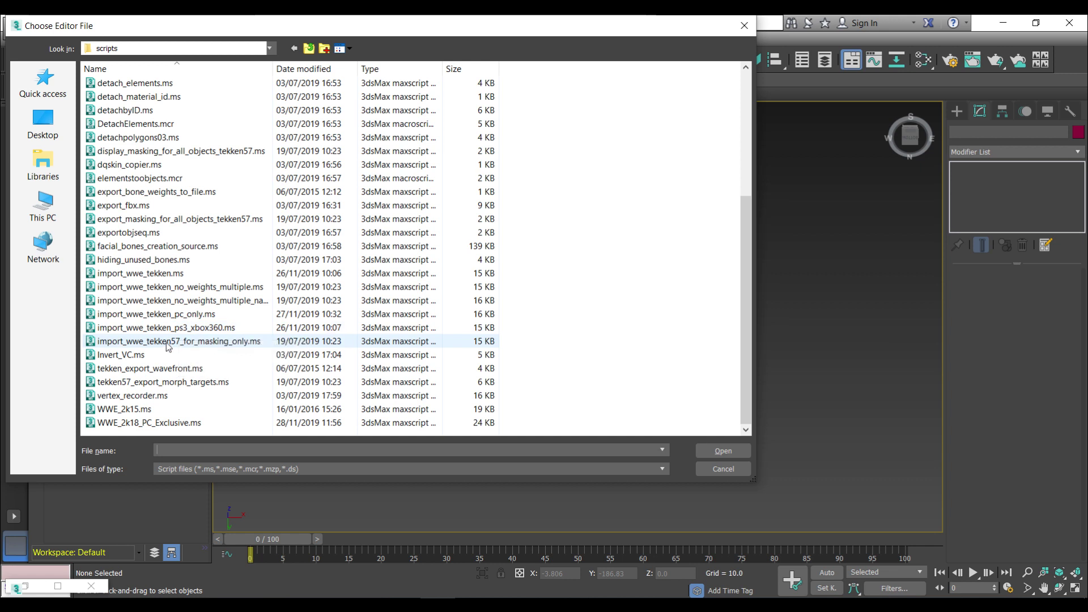
{"action": "double_click", "coordinate": [170, 328]}
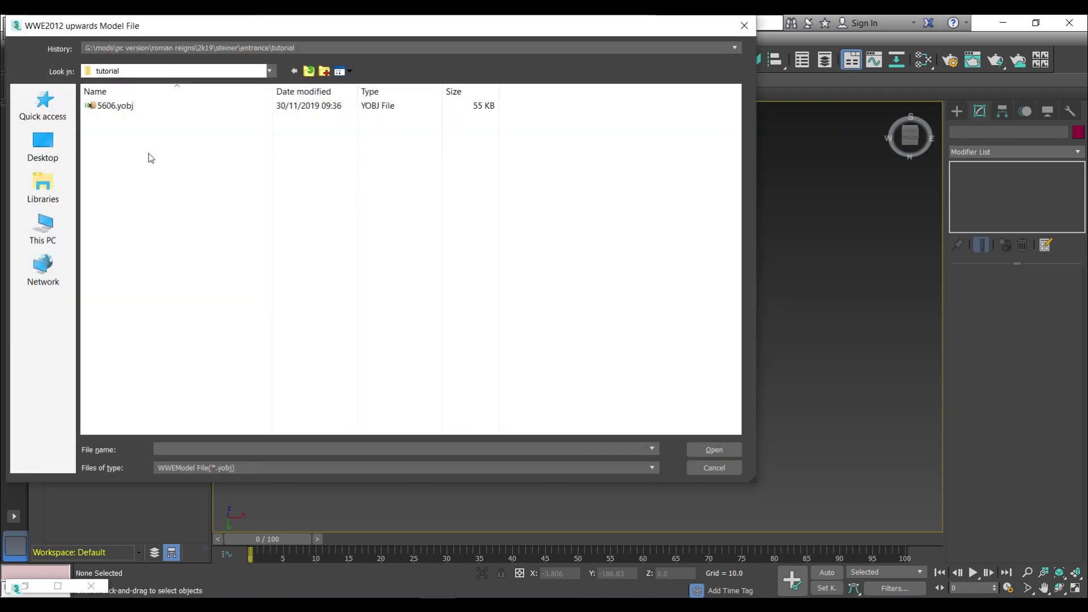
Step: Load 5606.yobj with its skeleton and frame the whole hood from the front
{"action": "double_click", "coordinate": [115, 107]}
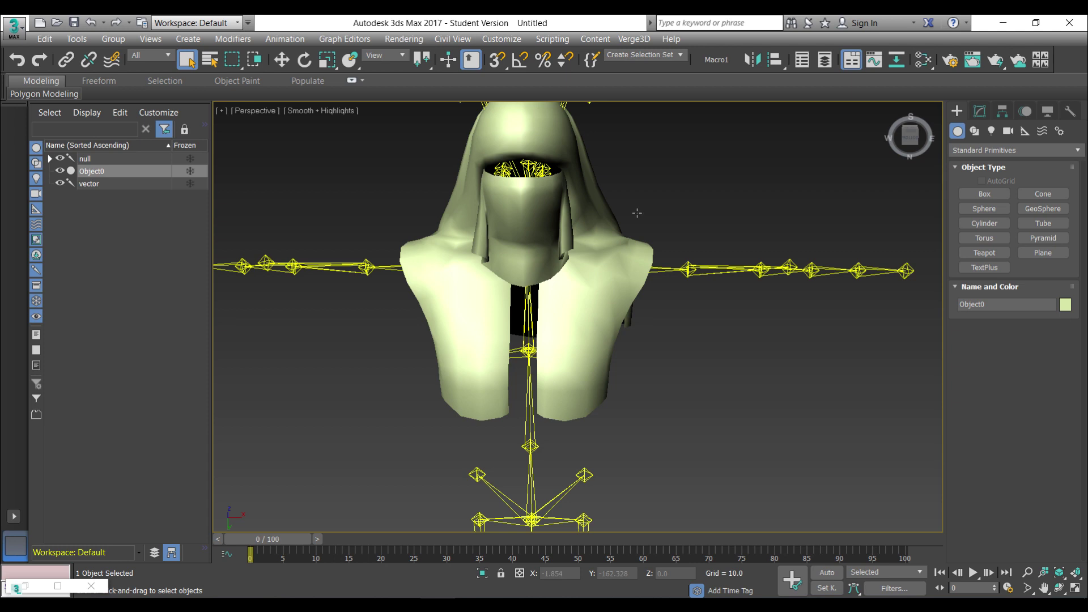
{"action": "mouse_move", "coordinate": [913, 139]}
{"action": "left_mouse_down"}
{"action": "mouse_move", "coordinate": [890, 164]}
{"action": "mouse_move", "coordinate": [910, 137]}
{"action": "left_mouse_up"}
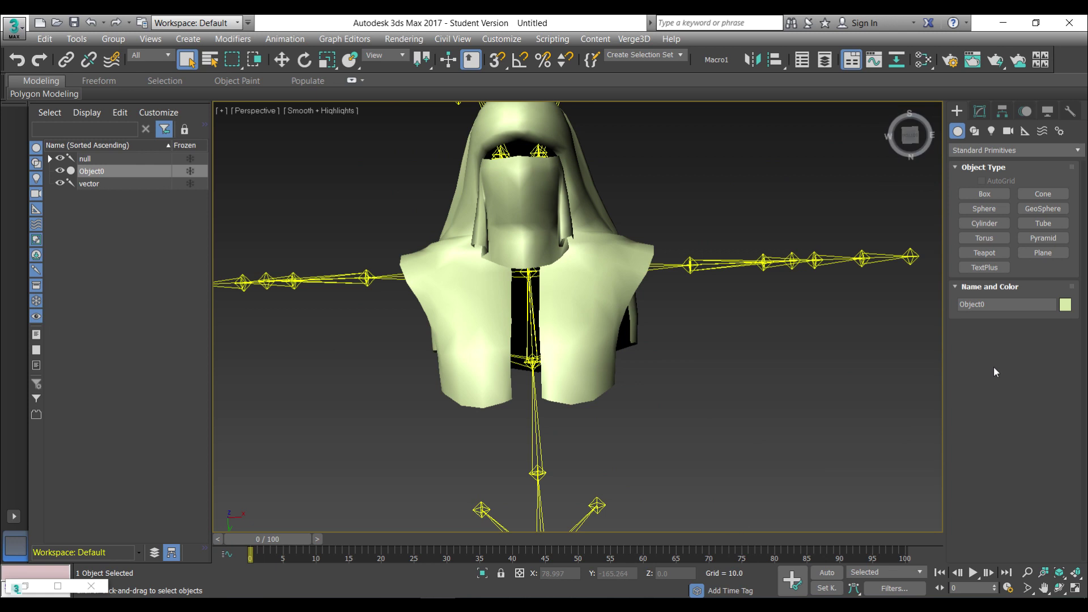
{"action": "left_click", "coordinate": [1027, 572]}
{"action": "left_click_drag", "start_coordinate": [675, 315], "coordinate": [678, 350]}
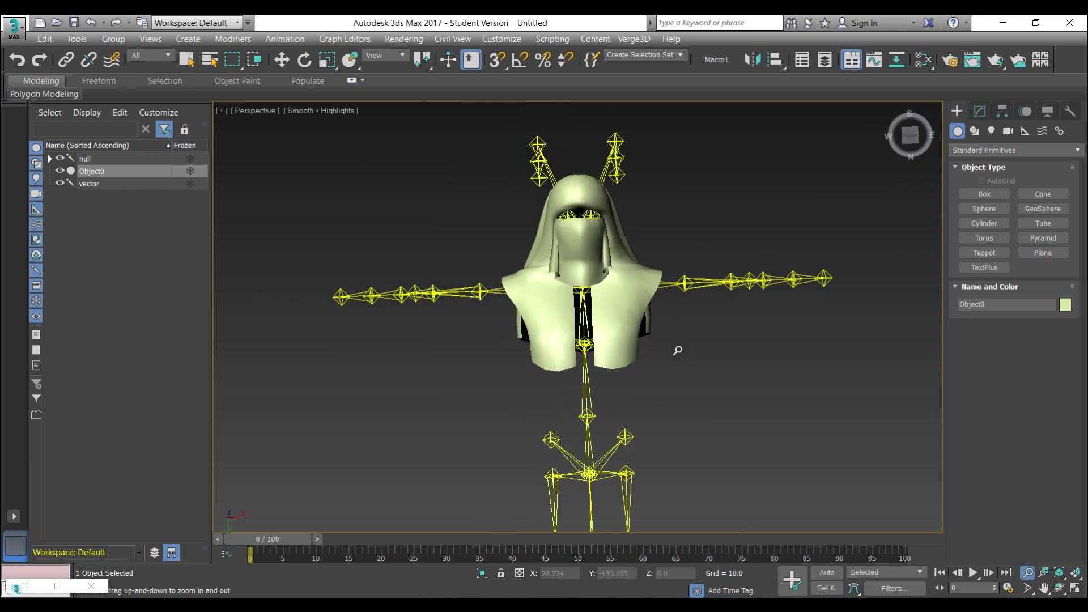
{"action": "left_click", "coordinate": [910, 136]}
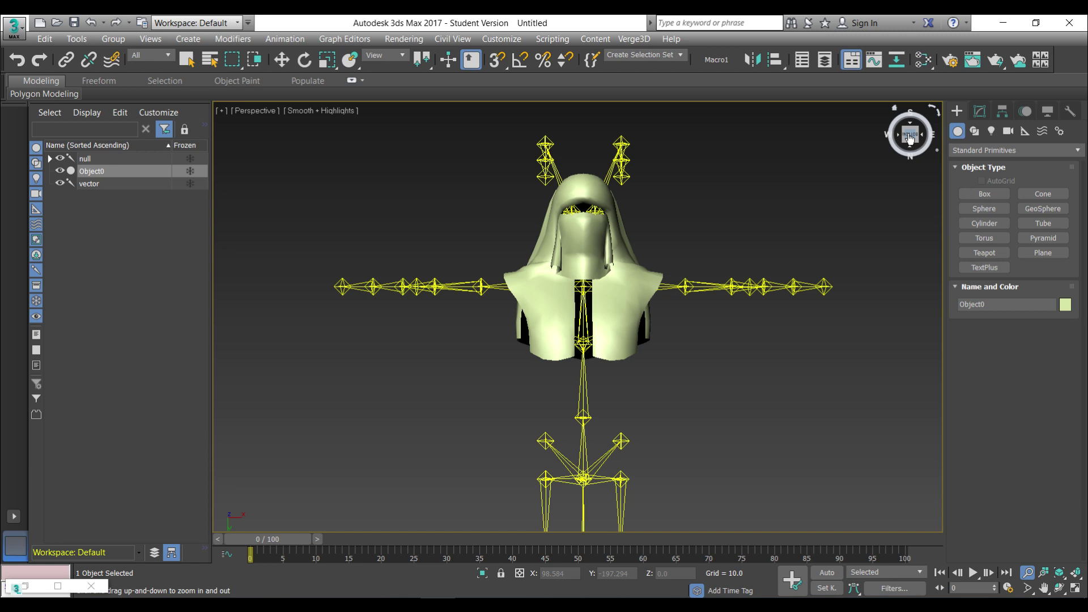
{"action": "left_click", "coordinate": [14, 25]}
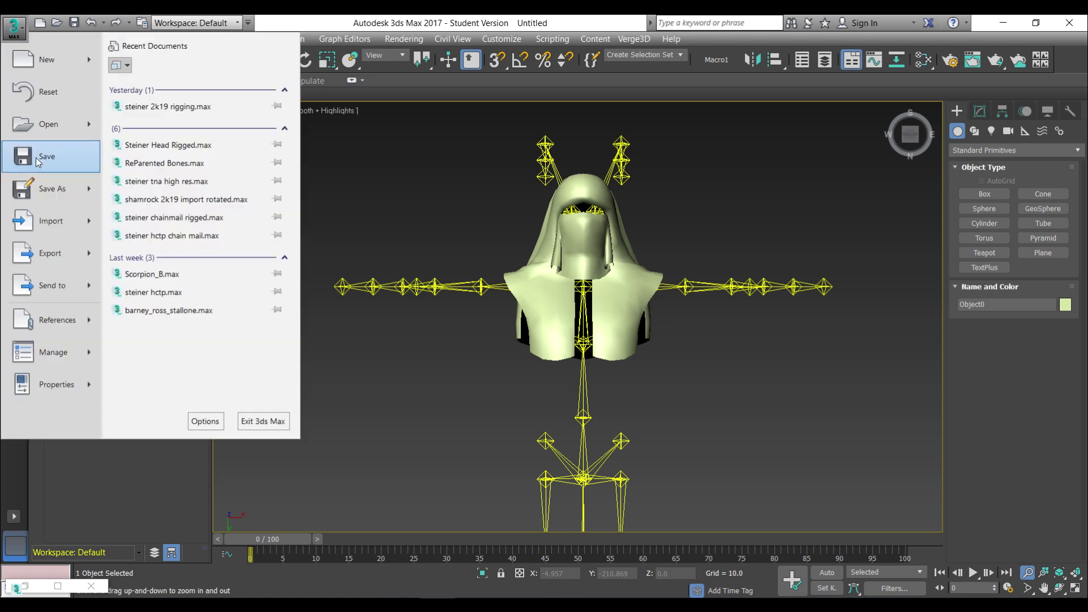
Step: Import chainmail_positioned.obj with default OBJ import options, creating obj001
{"action": "left_click", "coordinate": [32, 221]}
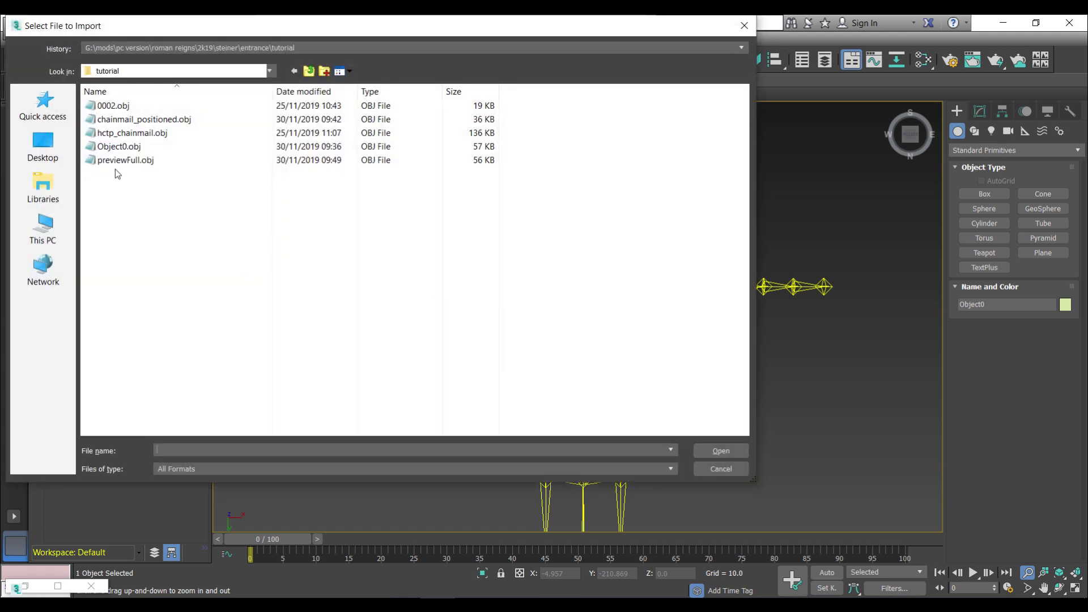
{"action": "double_click", "coordinate": [139, 119]}
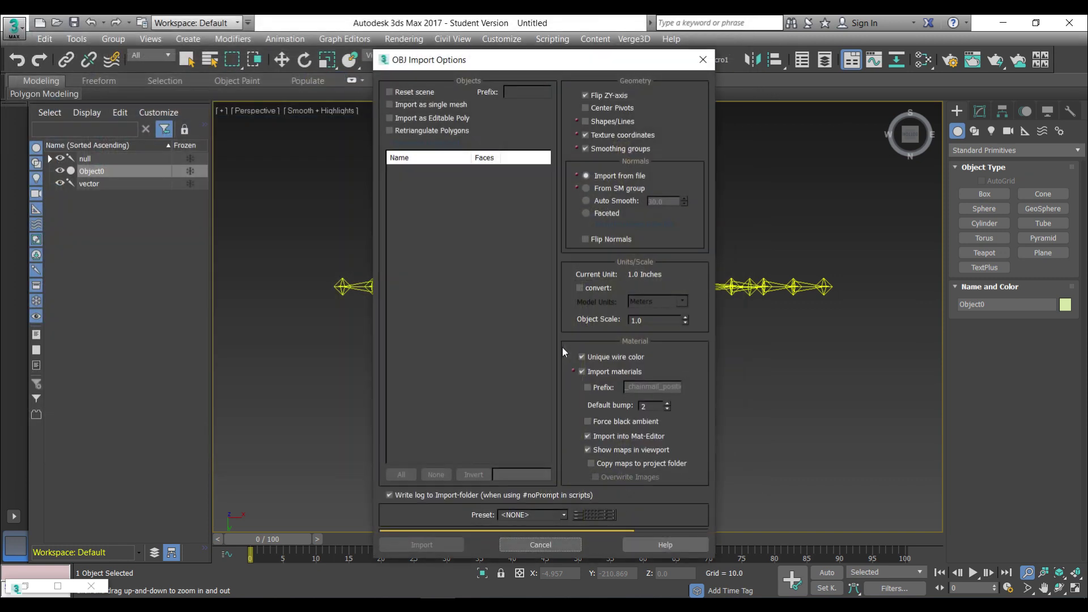
{"action": "left_click", "coordinate": [433, 545]}
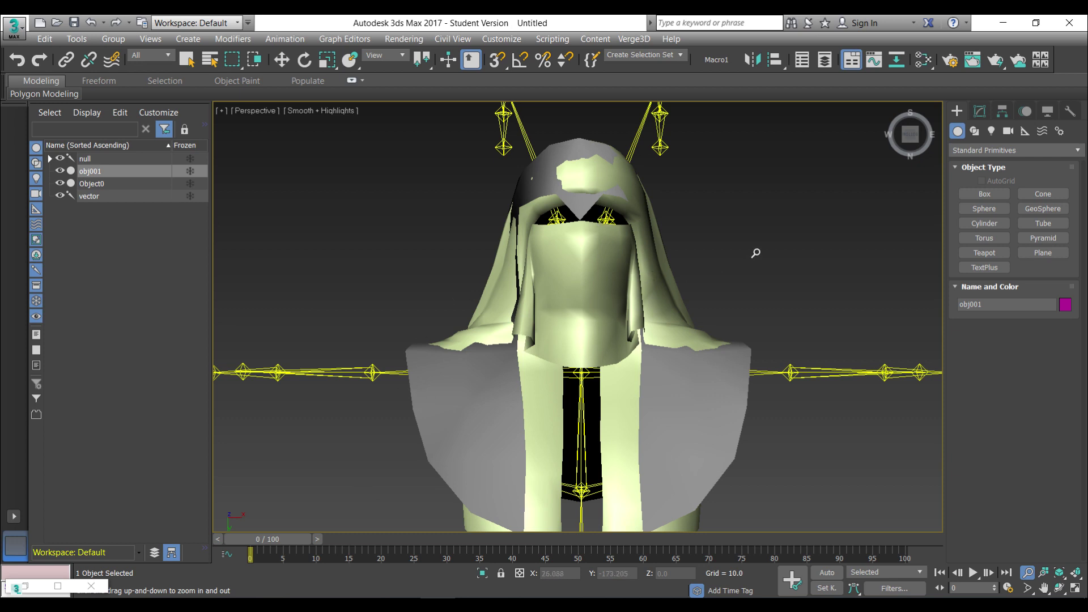
Step: Count the chainmail obj001 mesh's elements: 93 vertices and 146 faces
{"action": "left_click_drag", "start_coordinate": [756, 252], "coordinate": [757, 282]}
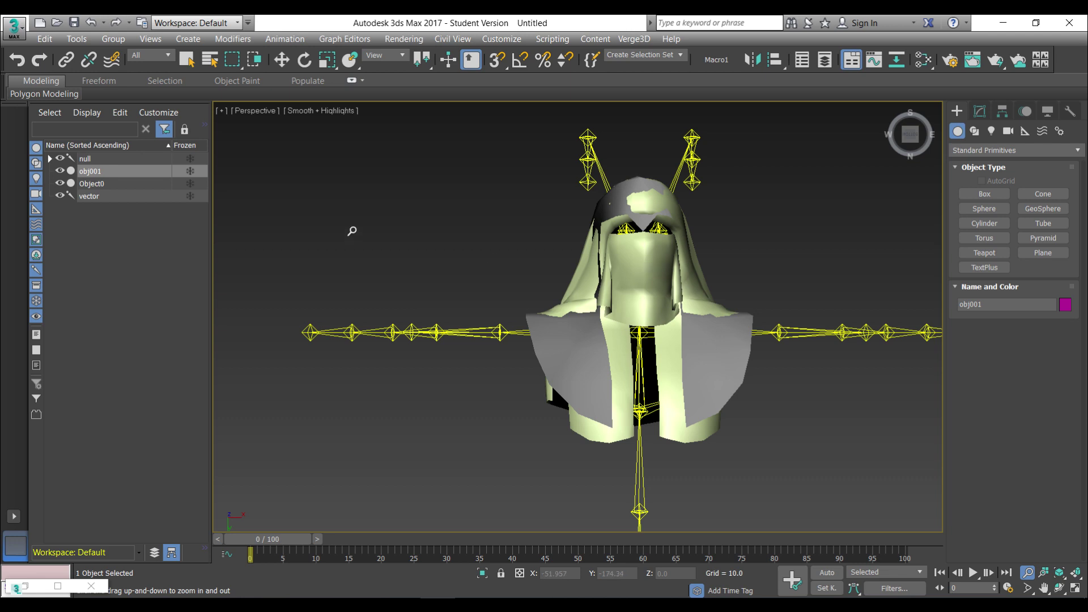
{"action": "left_click", "coordinate": [190, 64]}
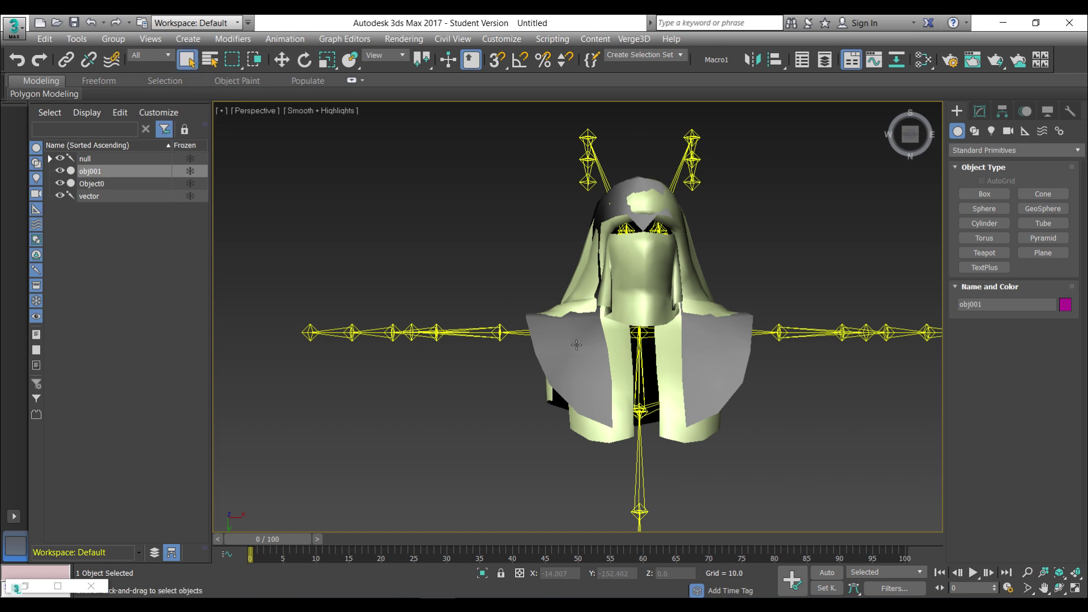
{"action": "left_click", "coordinate": [981, 115]}
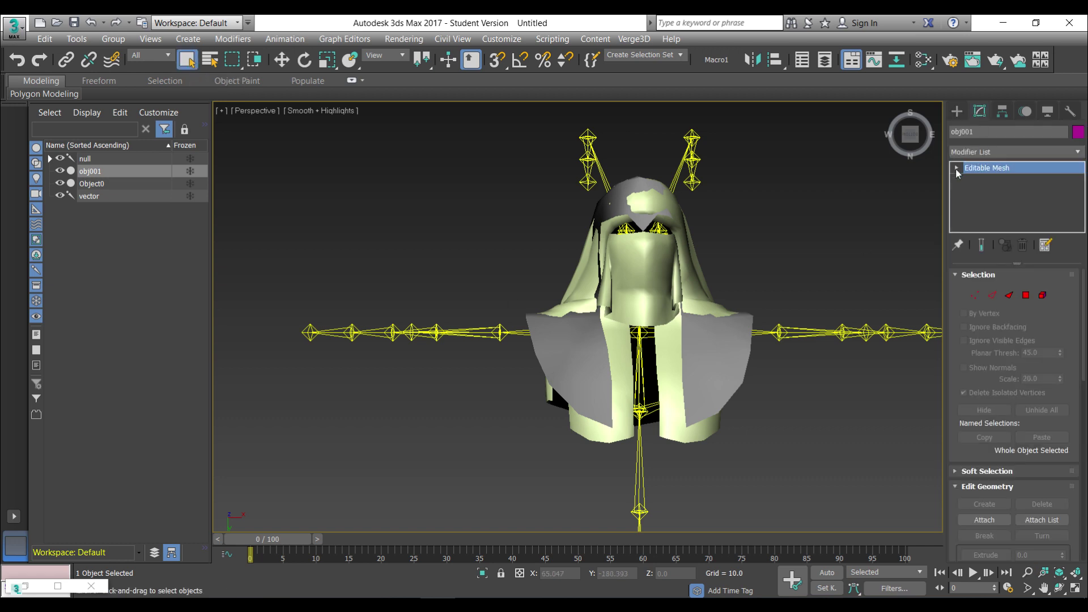
{"action": "left_click", "coordinate": [957, 168]}
{"action": "left_click", "coordinate": [981, 180]}
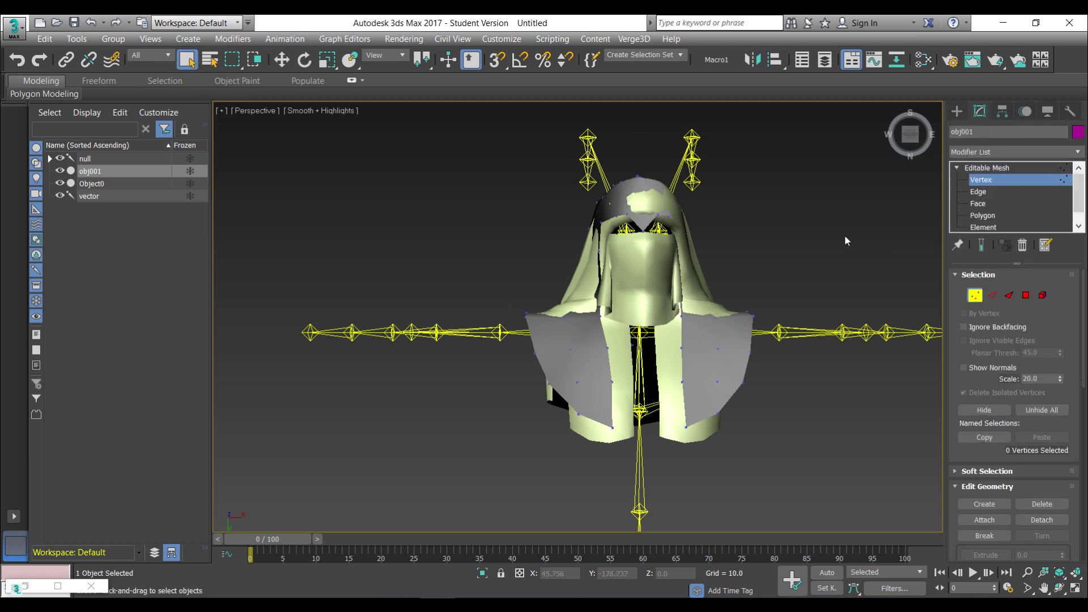
{"action": "key", "text": "ctrl+a"}
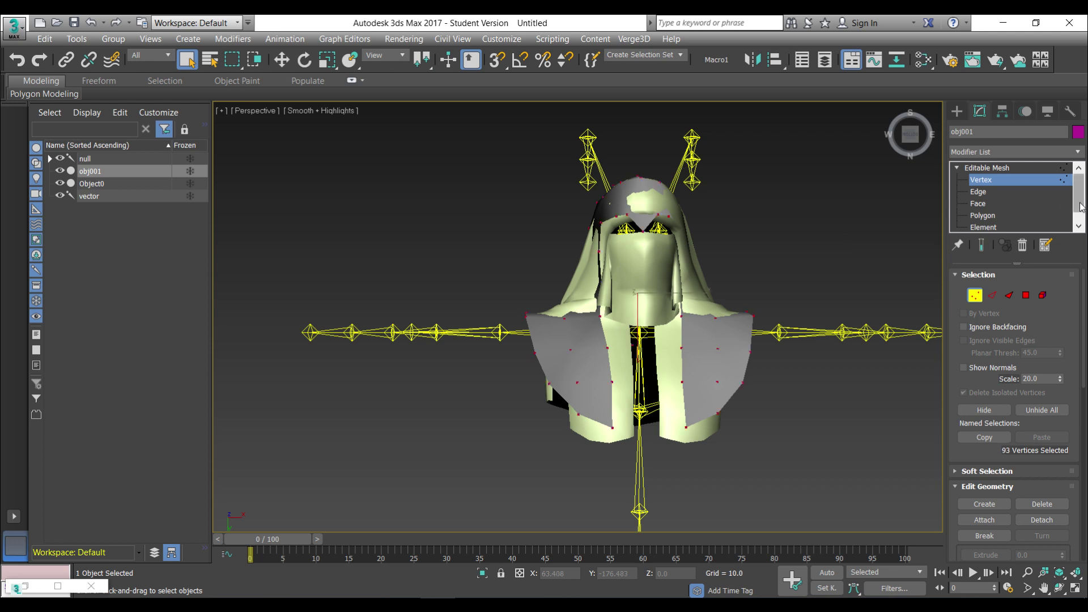
{"action": "left_click", "coordinate": [984, 216]}
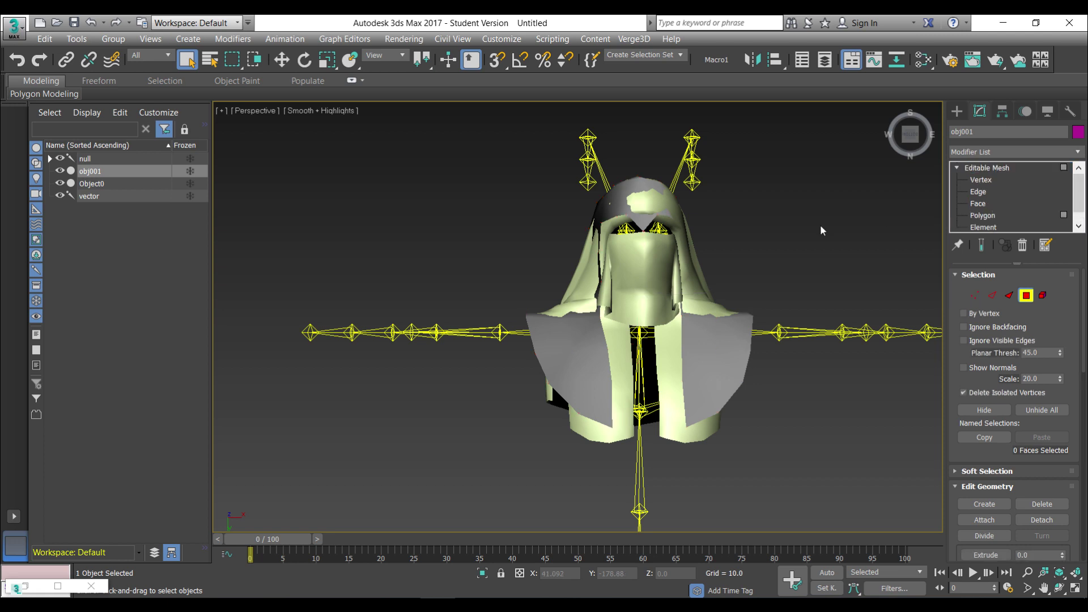
{"action": "key", "text": "ctrl+a"}
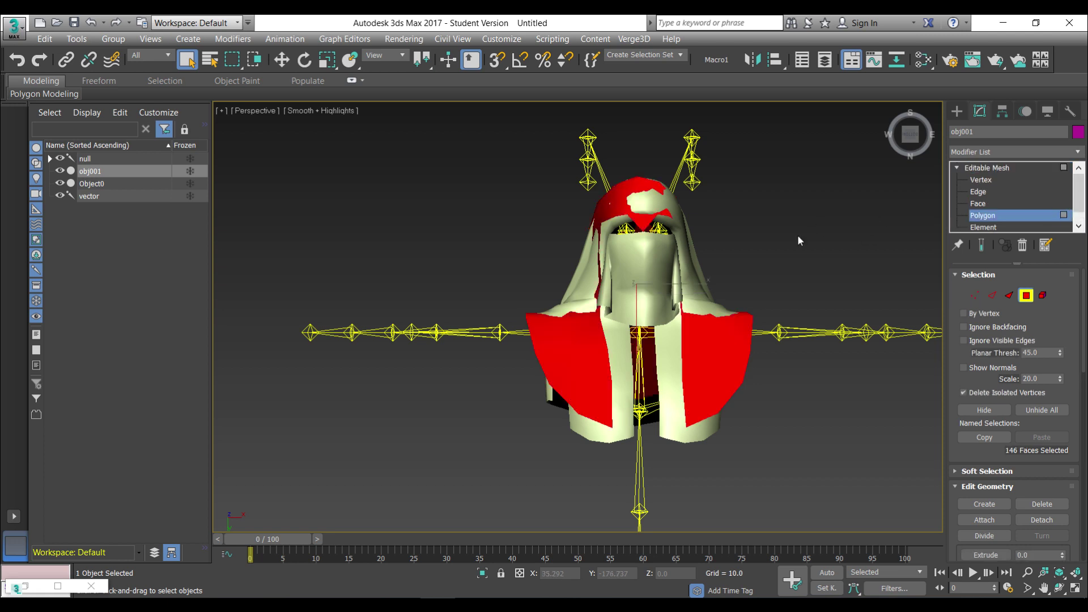
Step: Leave polygon editing on obj001 and select the original hood mesh Object0
{"action": "left_click", "coordinate": [988, 169]}
{"action": "left_click", "coordinate": [837, 233]}
{"action": "left_click", "coordinate": [606, 306]}
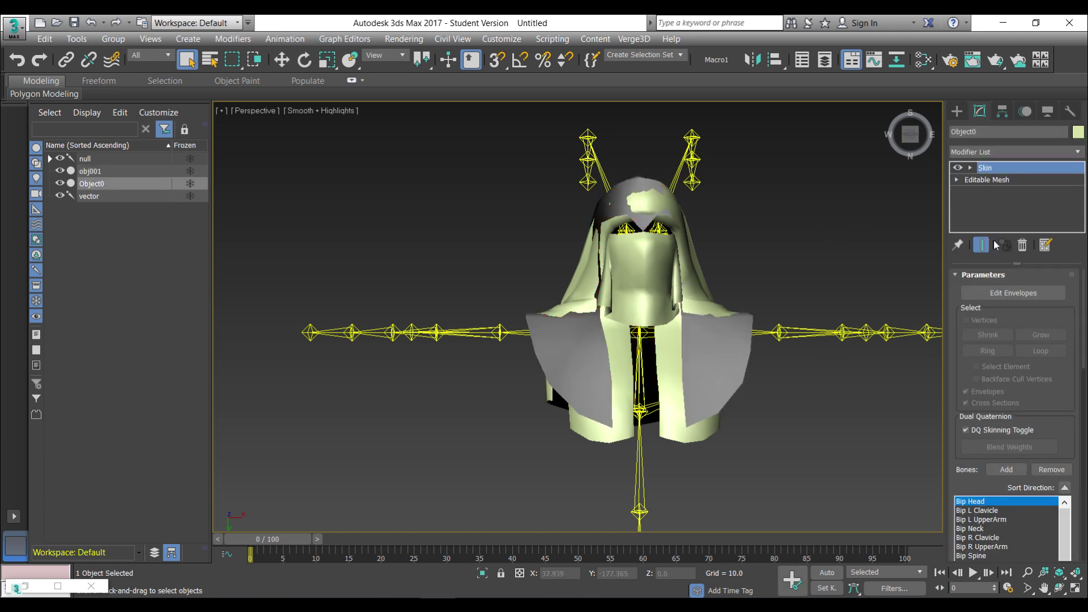
Step: Count Object0's 578 vertices and 963 faces, then return to its Skin level
{"action": "left_click", "coordinate": [957, 180]}
{"action": "left_click", "coordinate": [982, 191]}
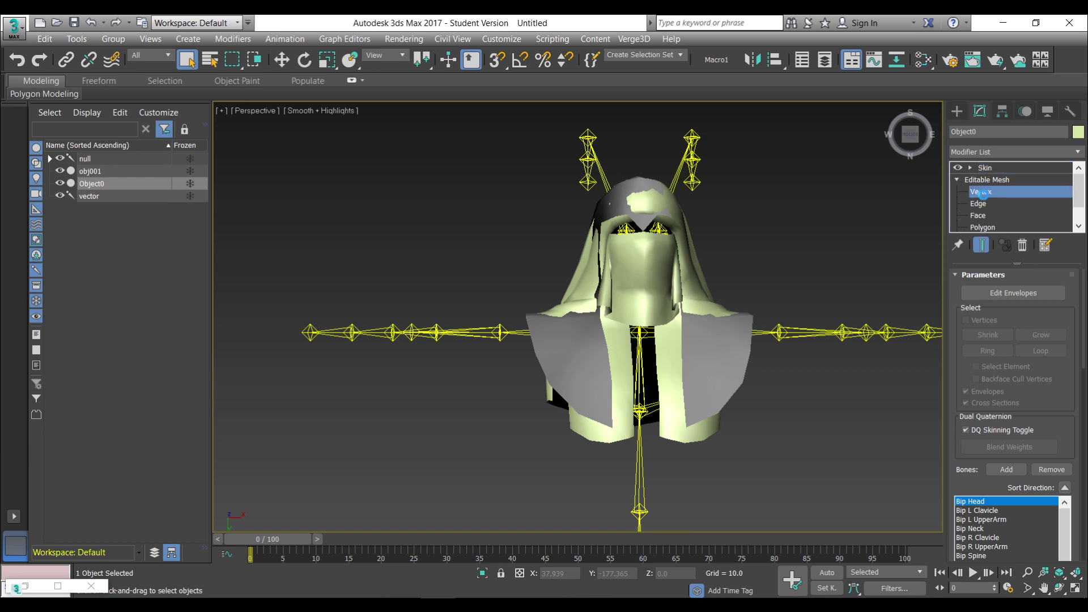
{"action": "left_click", "coordinate": [604, 351]}
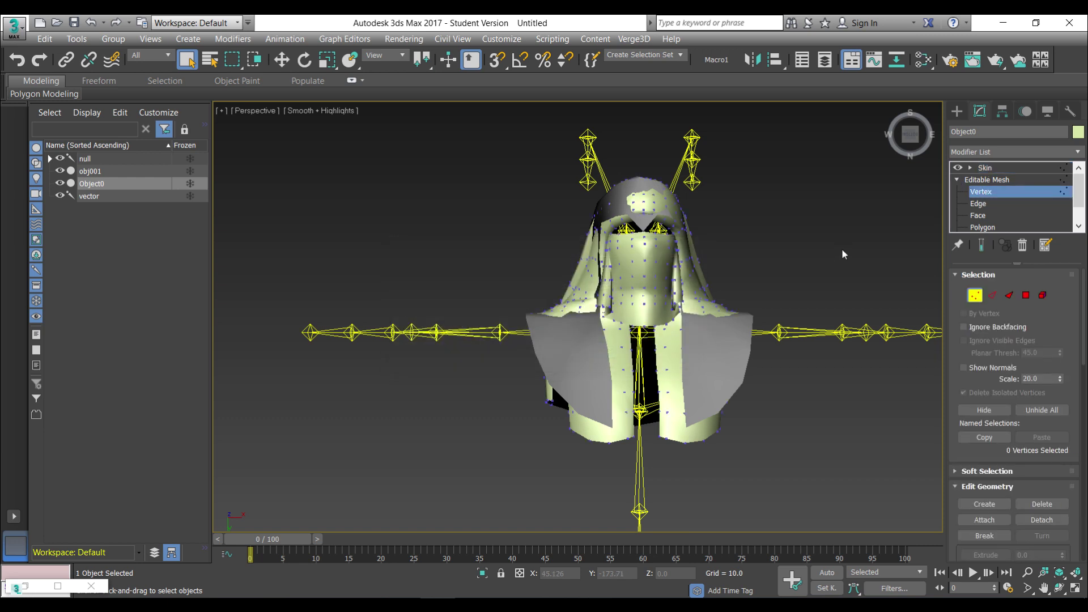
{"action": "key", "text": "ctrl+a"}
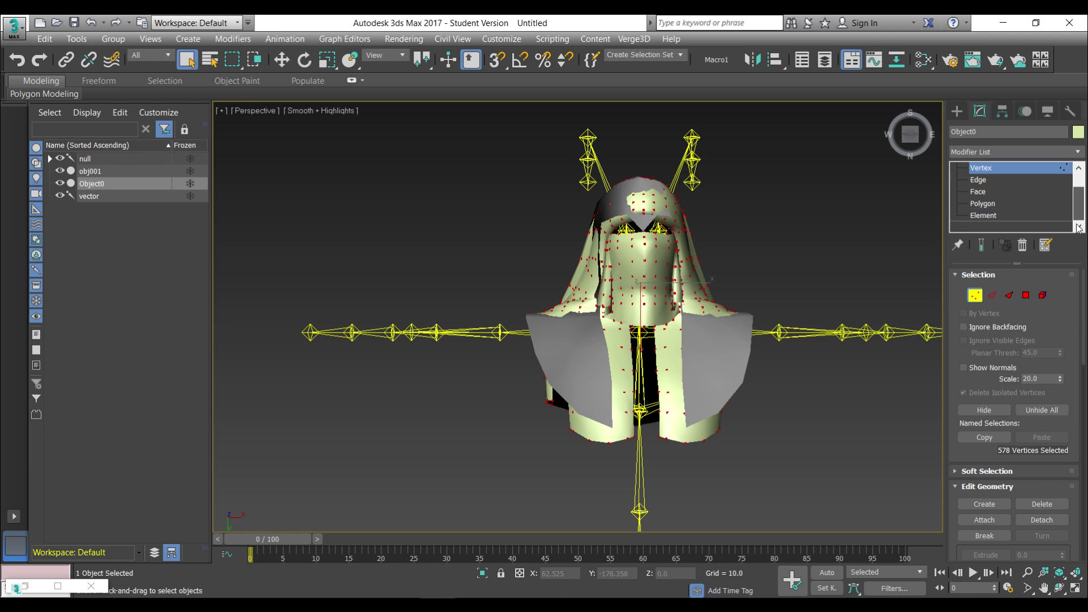
{"action": "left_click", "coordinate": [978, 206]}
{"action": "key", "text": "ctrl+a"}
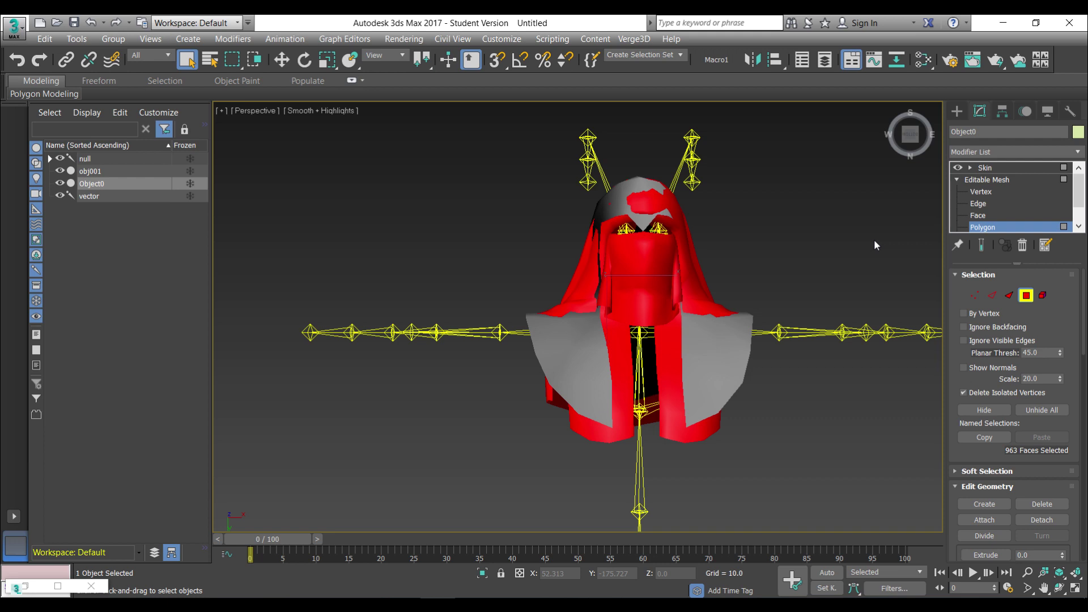
{"action": "left_click", "coordinate": [984, 167]}
{"action": "left_click", "coordinate": [530, 192]}
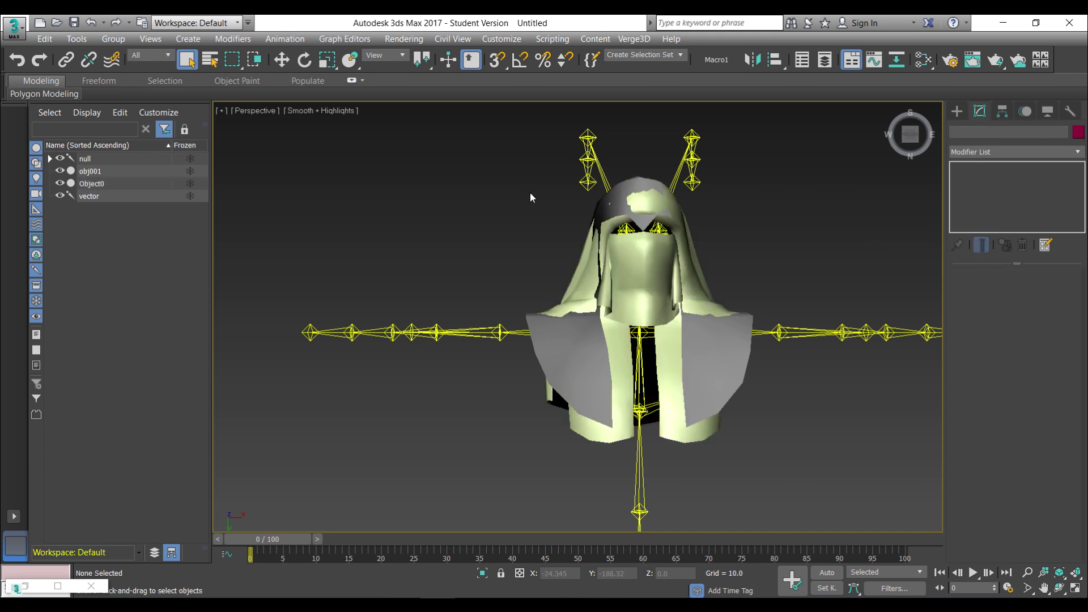
Step: Compare obj001's 93 vertices with the 578 VertexCount listed in X-Rey
{"action": "left_click", "coordinate": [571, 367]}
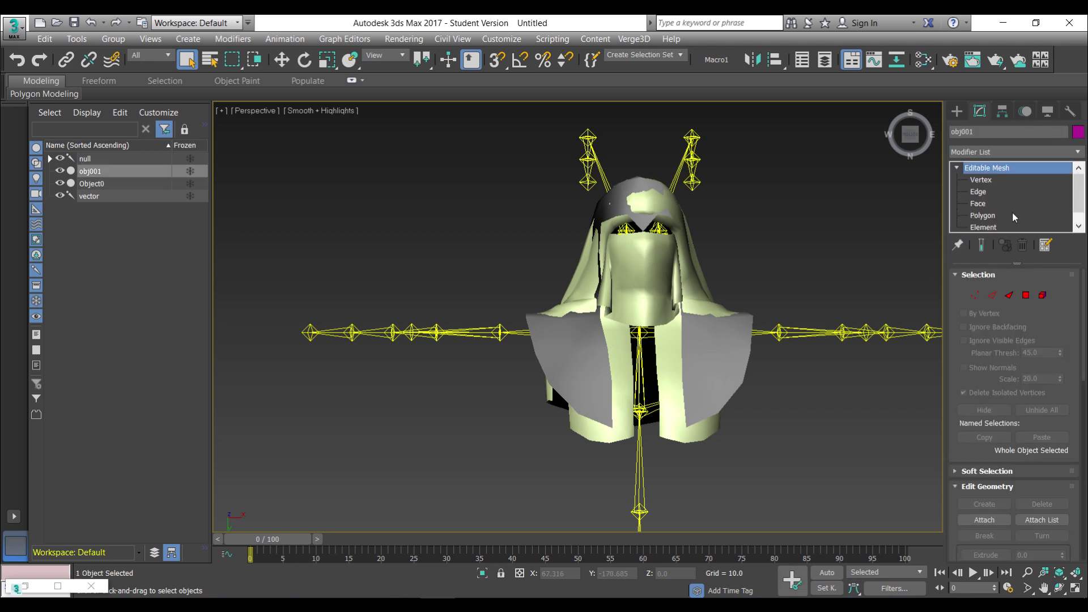
{"action": "left_click", "coordinate": [992, 179]}
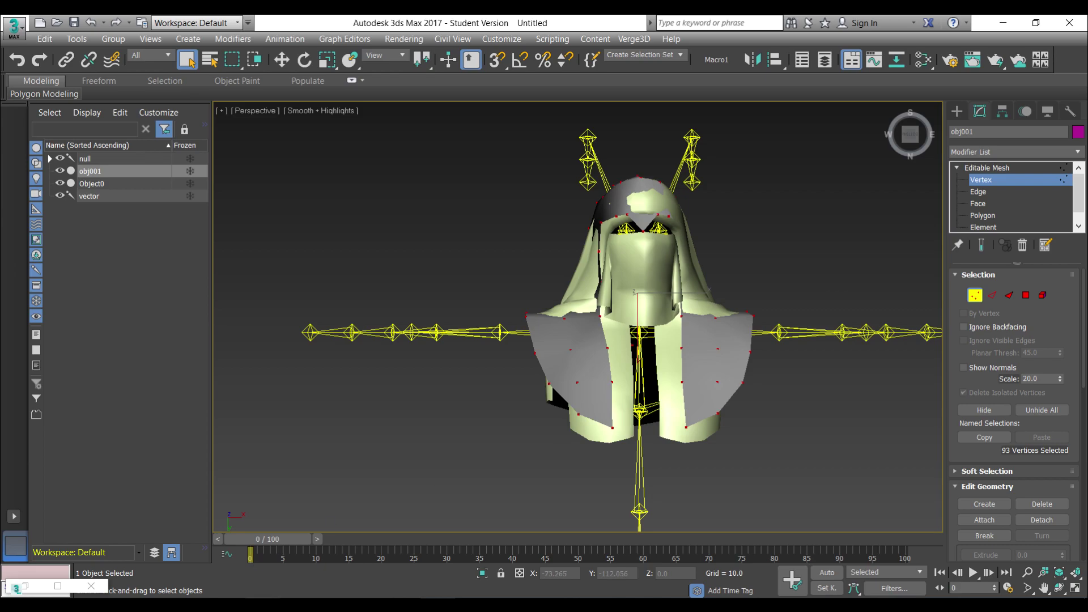
{"action": "left_click", "coordinate": [259, 603]}
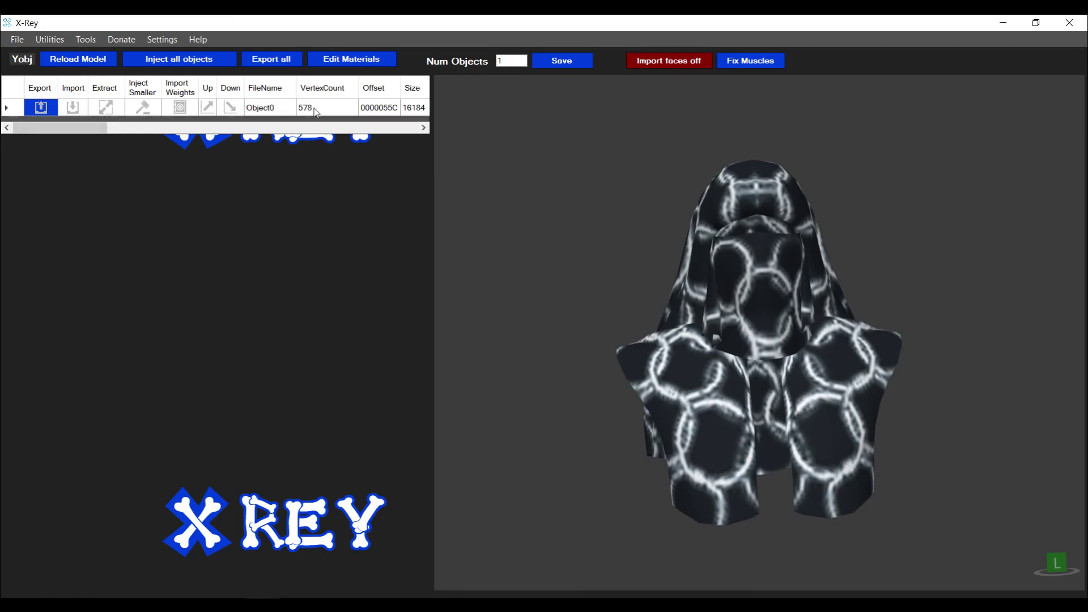
{"action": "key", "text": "alt+Tab"}
{"action": "left_click", "coordinate": [430, 195]}
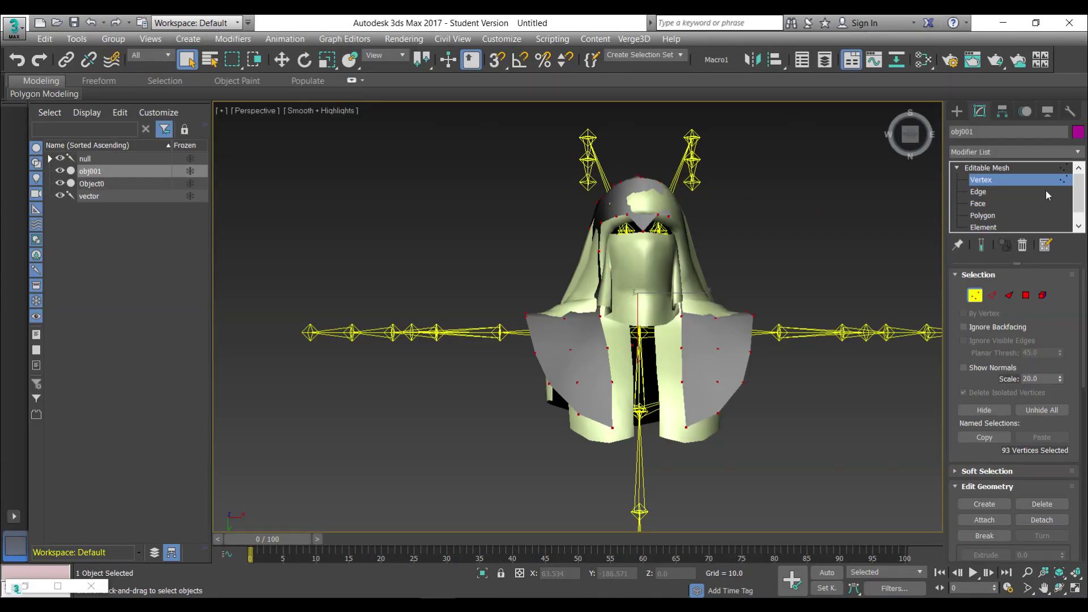
{"action": "left_click", "coordinate": [1077, 154]}
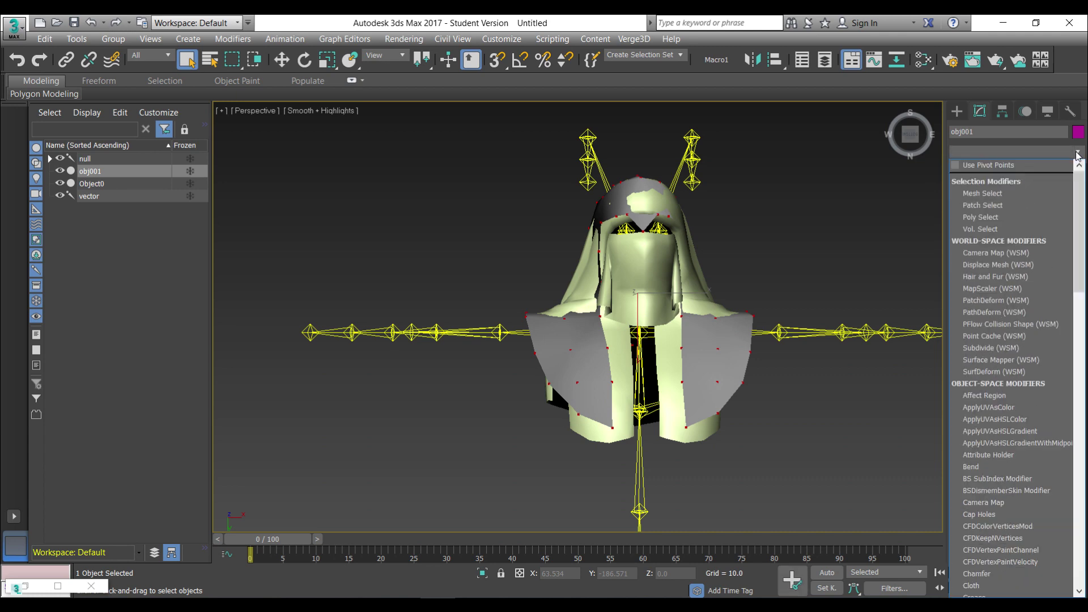
Step: Add a MeshSmooth modifier to obj001 using the Classic subdivision method
{"action": "left_click_drag", "start_coordinate": [1079, 204], "coordinate": [1087, 365]}
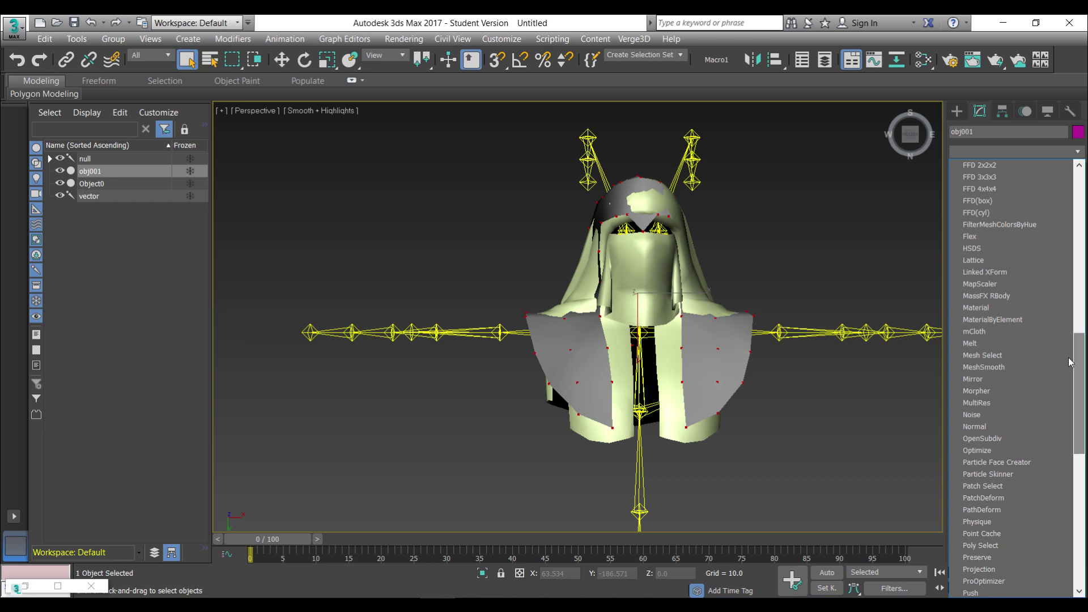
{"action": "left_click", "coordinate": [1004, 367]}
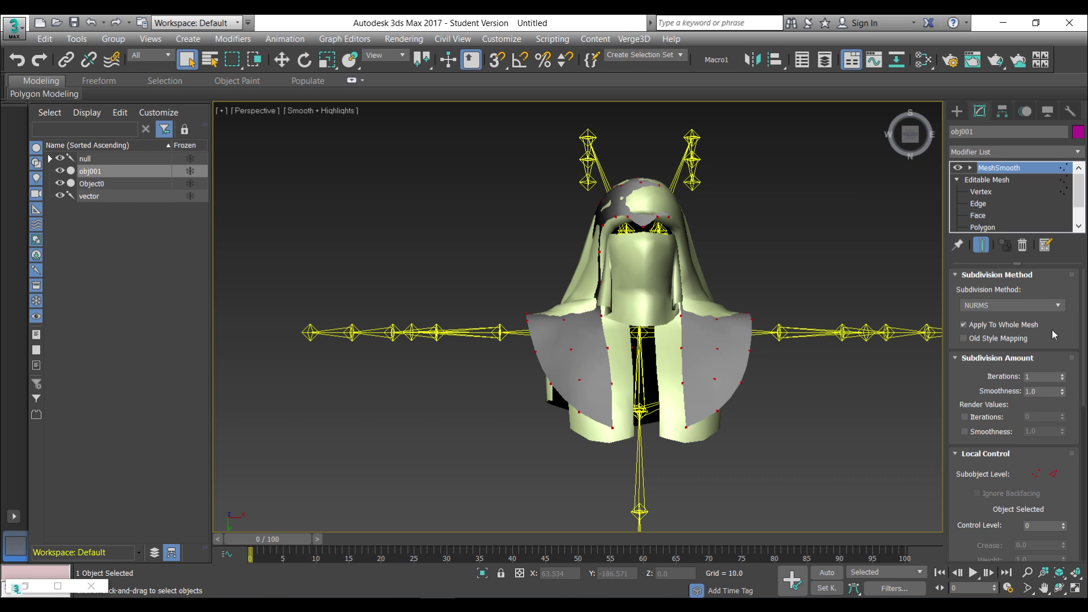
{"action": "left_click", "coordinate": [1057, 305]}
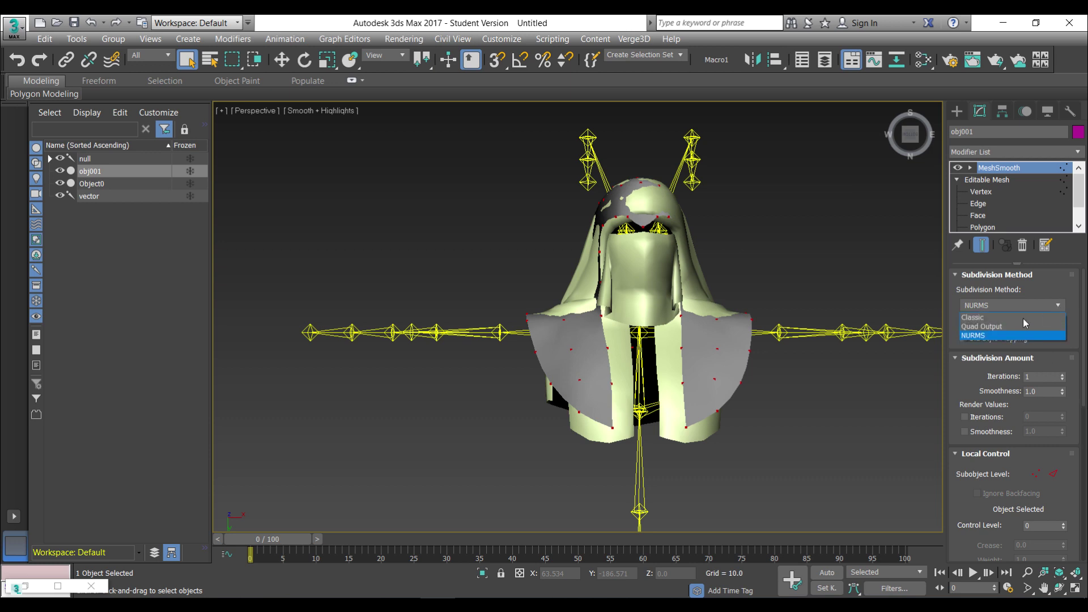
{"action": "left_click", "coordinate": [983, 318]}
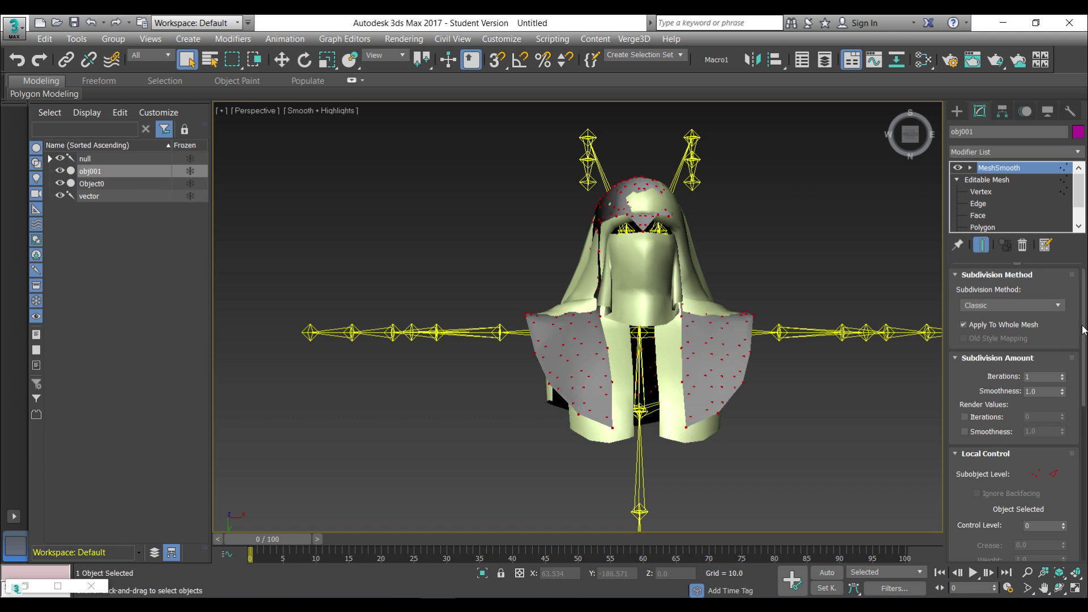
Step: Switch to vertex level and uniform scale, then browse the Modifier List
{"action": "key", "text": "1"}
{"action": "key", "text": "r"}
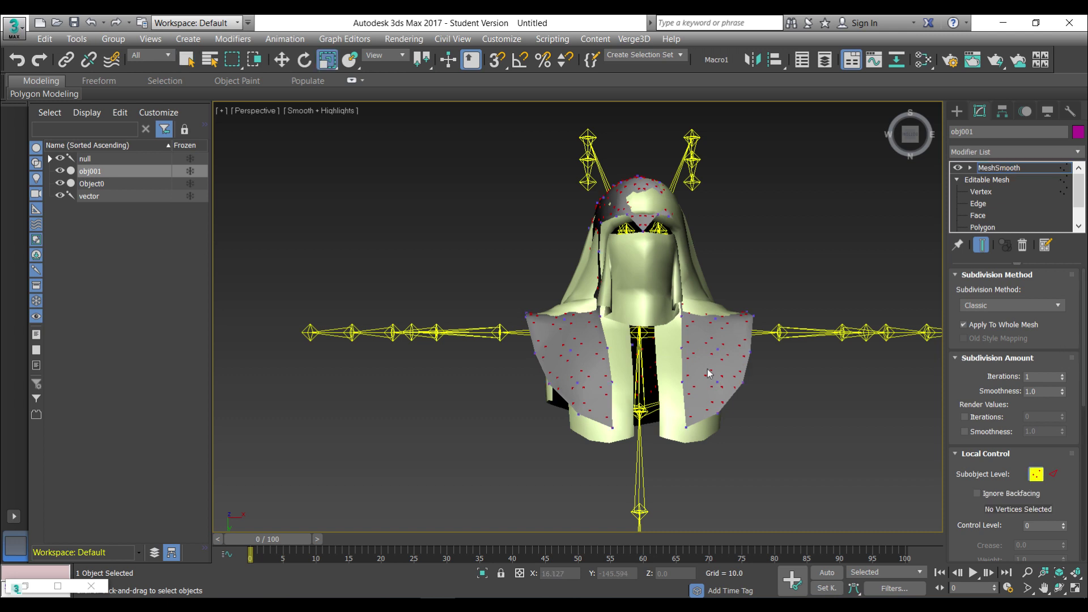
{"action": "left_click", "coordinate": [1077, 152]}
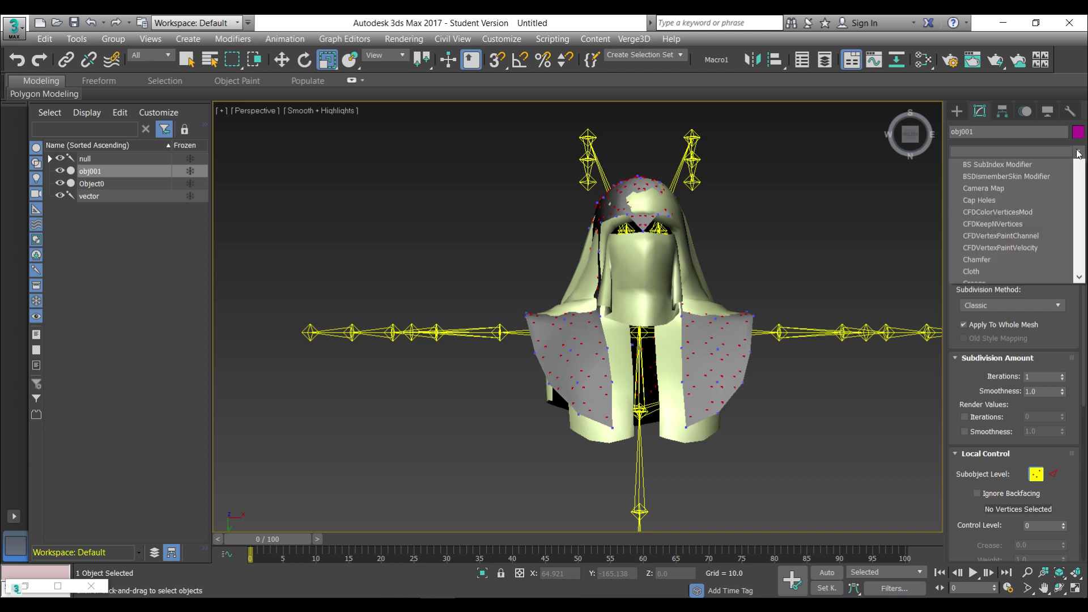
{"action": "left_click_drag", "start_coordinate": [1077, 183], "coordinate": [1087, 360]}
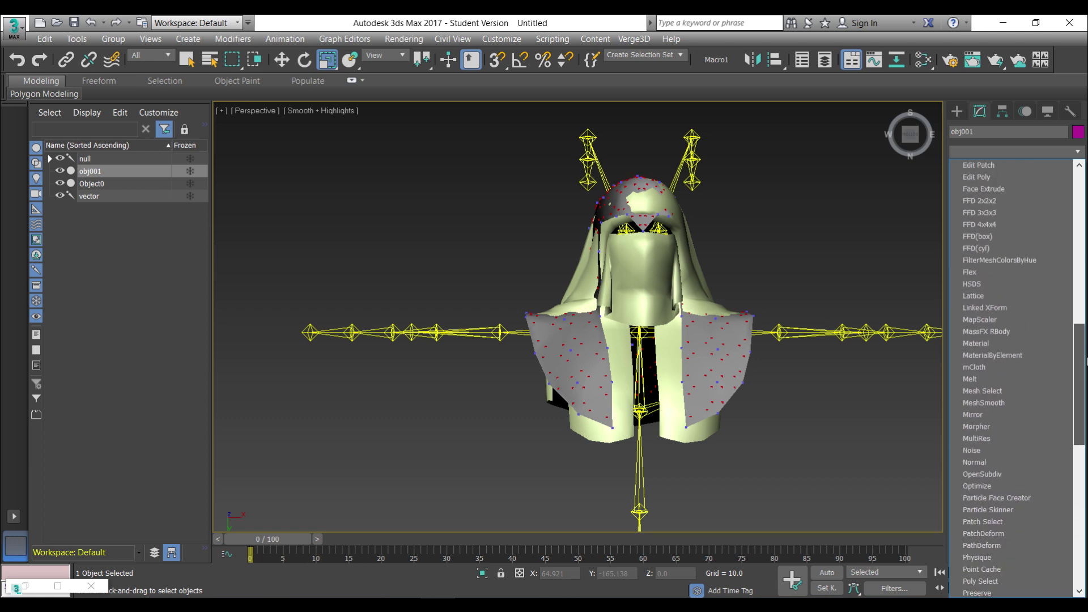
Step: Add MultiRes to obj001 and generate it, giving 476 vertices and 912 faces
{"action": "left_click", "coordinate": [998, 445]}
{"action": "left_click", "coordinate": [998, 445]}
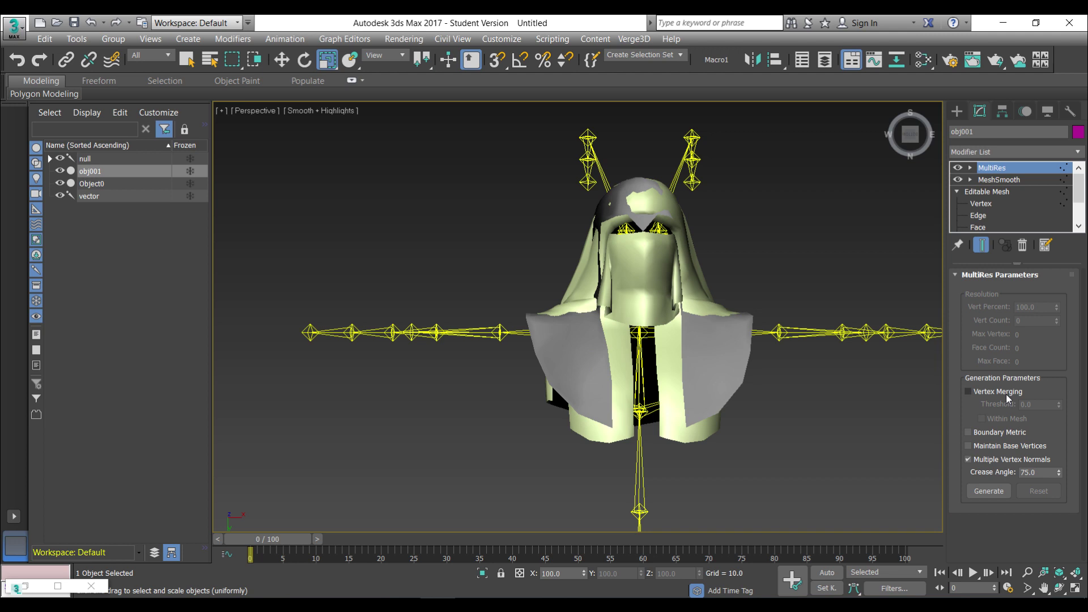
{"action": "left_click", "coordinate": [989, 491]}
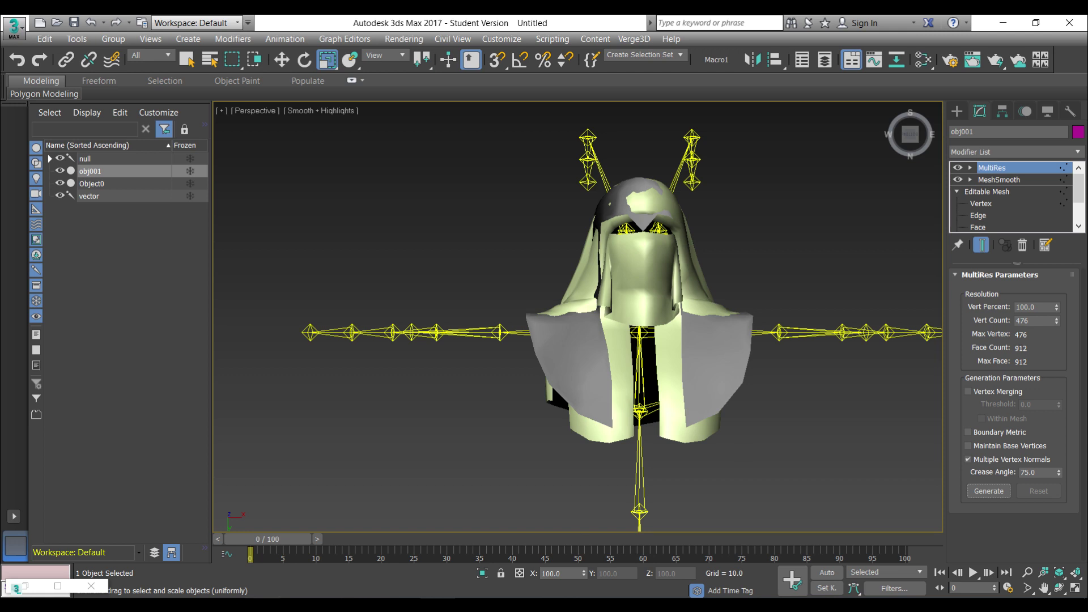
Step: Check the original hood's 578 VertexCount in X-Rey and scroll its object table
{"action": "left_click", "coordinate": [267, 559]}
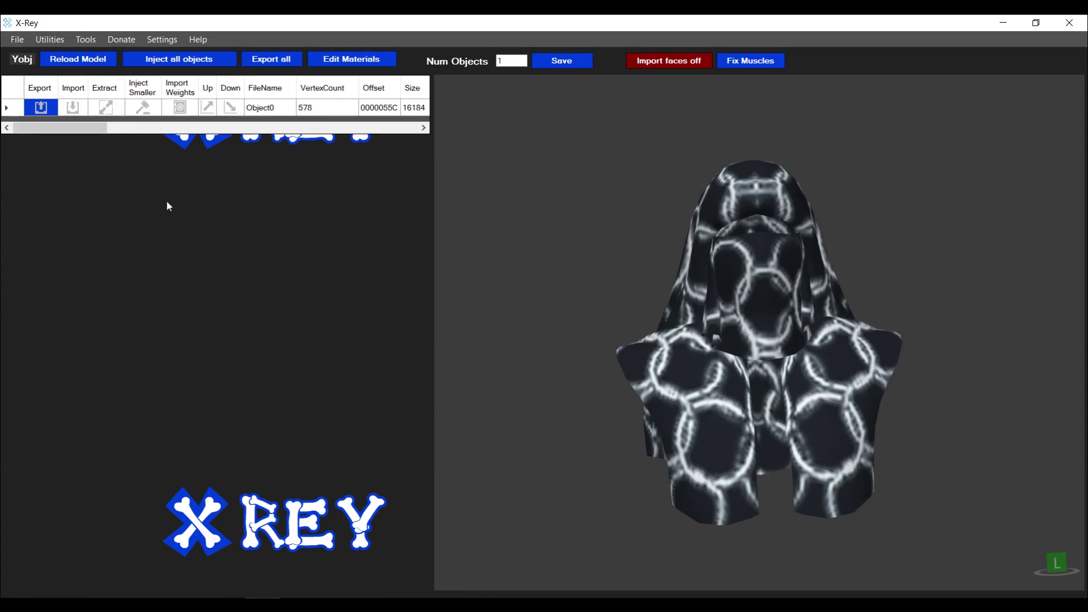
{"action": "left_click", "coordinate": [311, 109]}
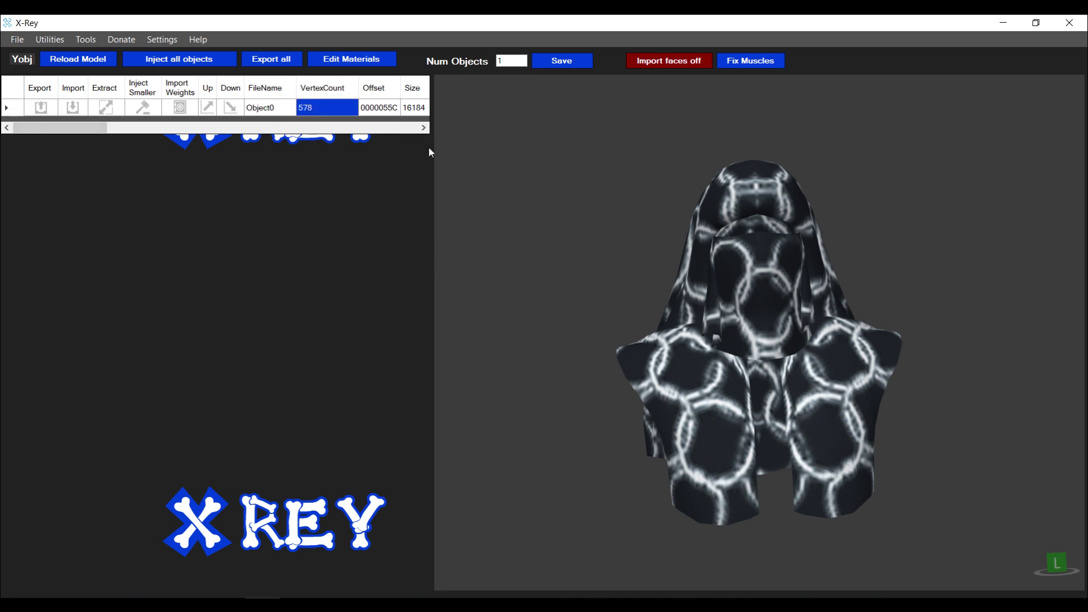
{"action": "key", "text": "alt+Tab"}
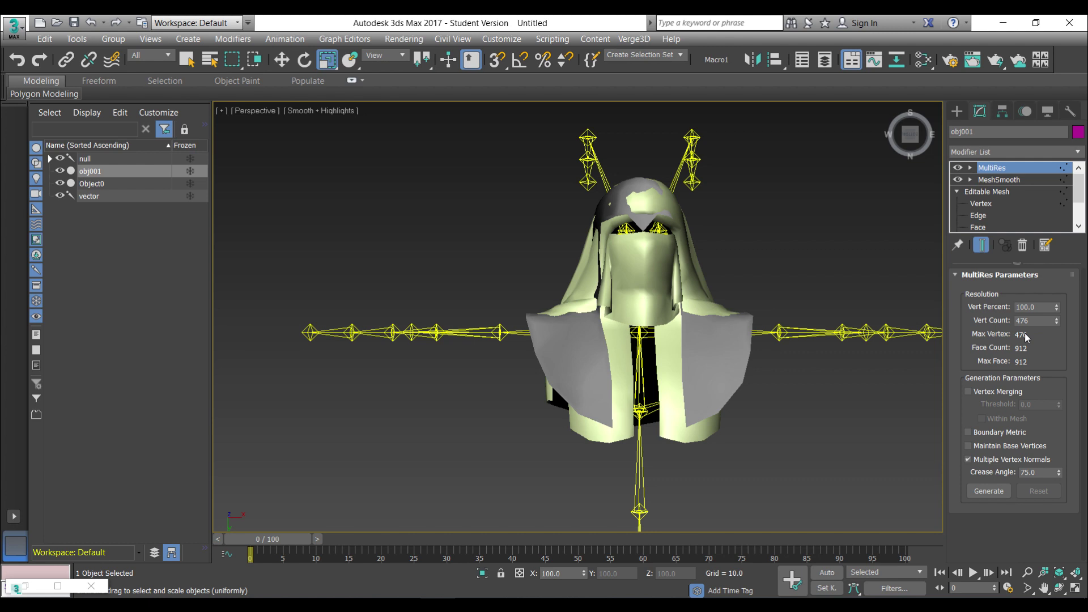
{"action": "key", "text": "alt+Tab"}
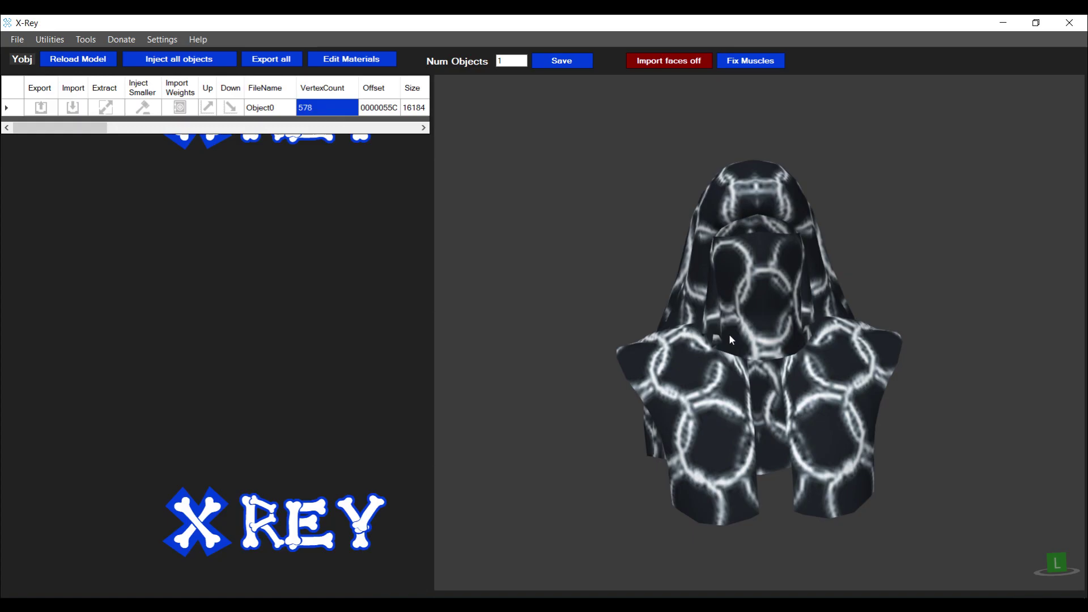
{"action": "left_click_drag", "start_coordinate": [77, 125], "coordinate": [396, 140]}
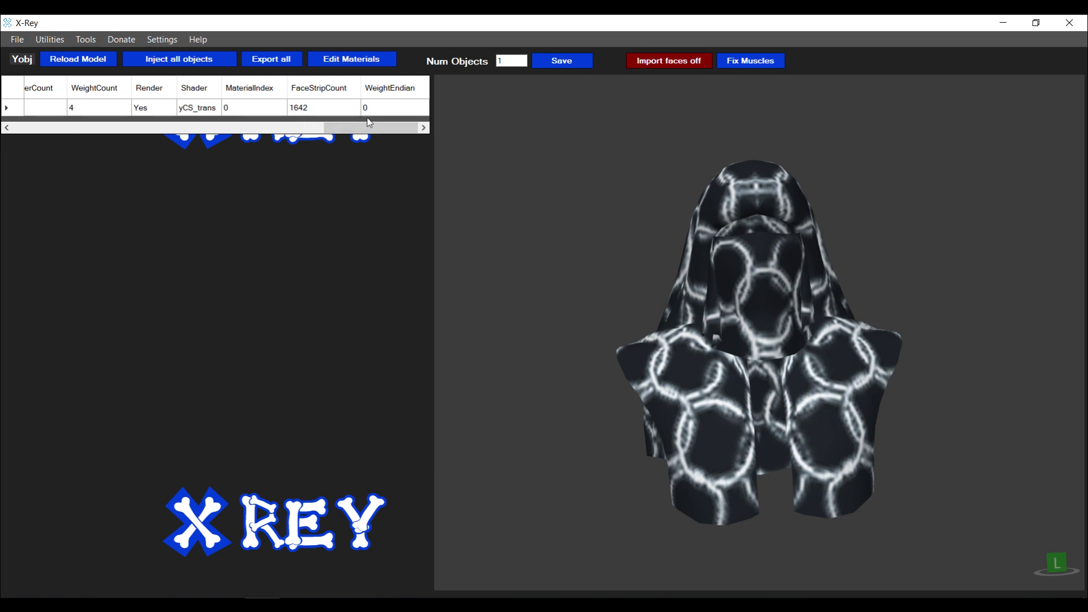
Step: Return to 3ds Max, where MultiRes still shows 476 vertices and 912 faces
{"action": "key", "text": "alt+Tab"}
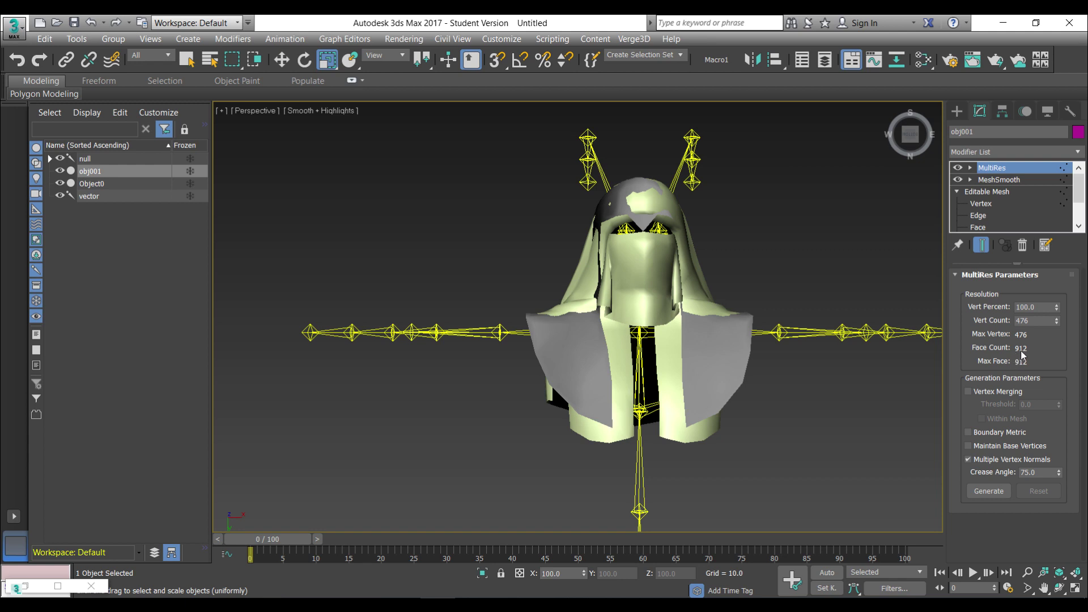
Step: Delete the MultiRes modifier from the chainmail obj001 stack, leaving MeshSmooth over Editable Mesh
{"action": "right_click", "coordinate": [992, 170]}
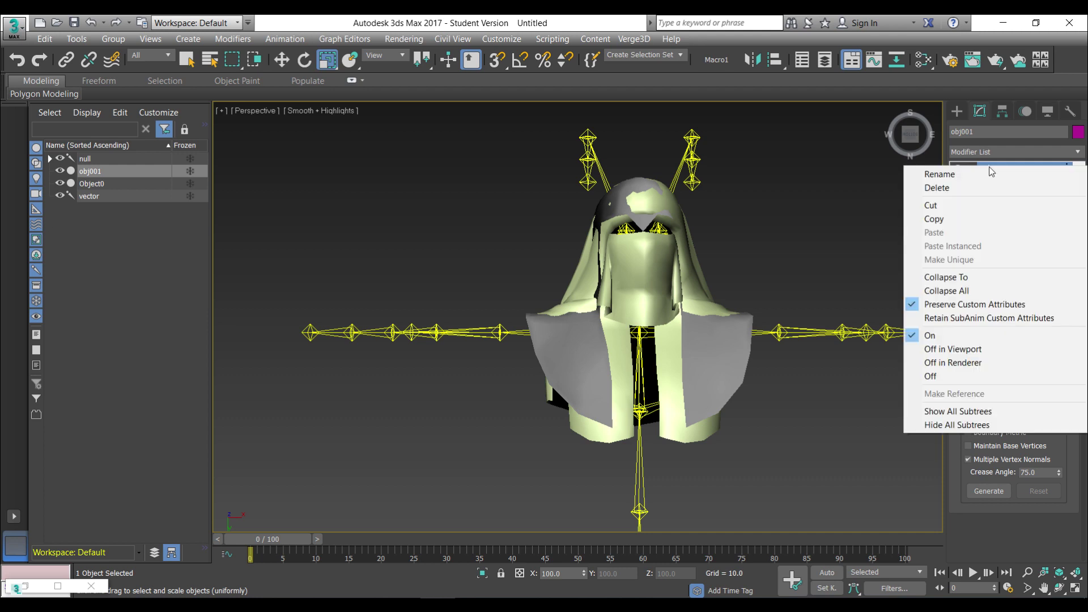
{"action": "left_click", "coordinate": [937, 187]}
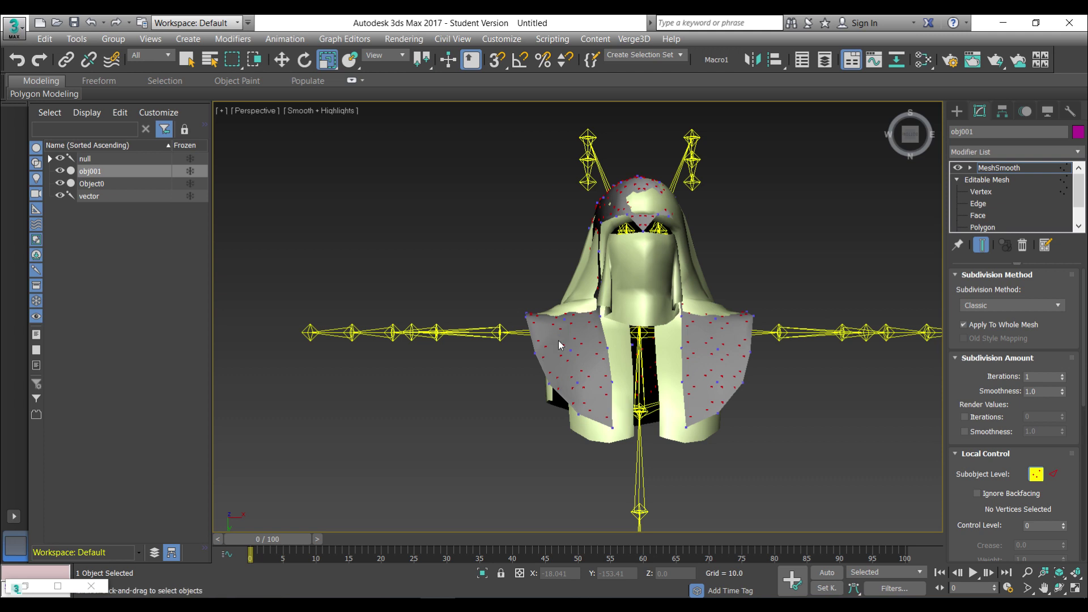
{"action": "left_click", "coordinate": [1079, 152]}
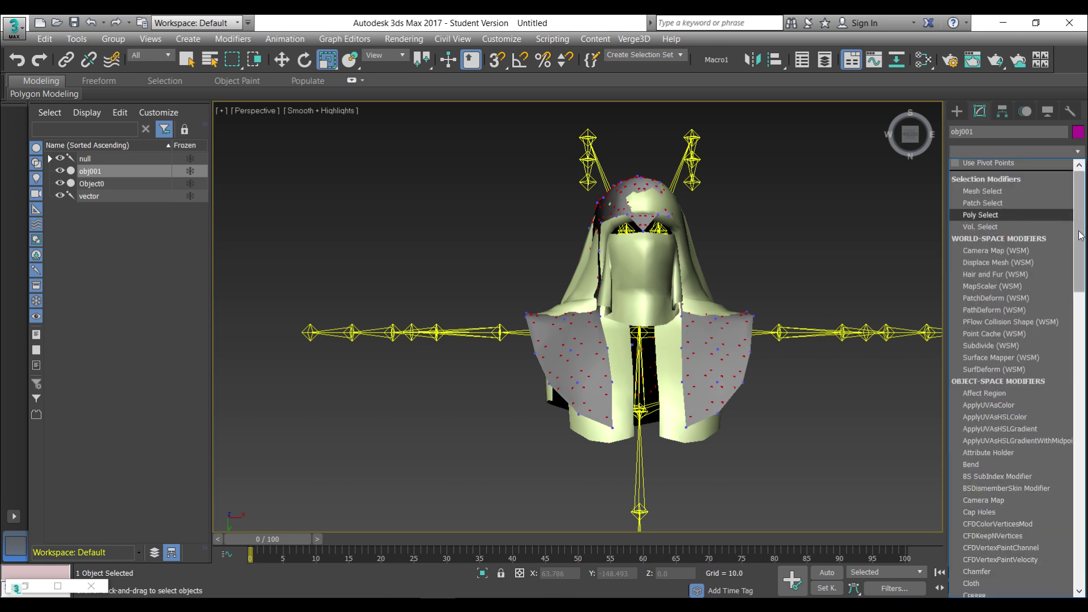
Step: Add a Normal modifier with Flip Normals checked on top of MeshSmooth
{"action": "left_click_drag", "start_coordinate": [1080, 236], "coordinate": [1087, 376]}
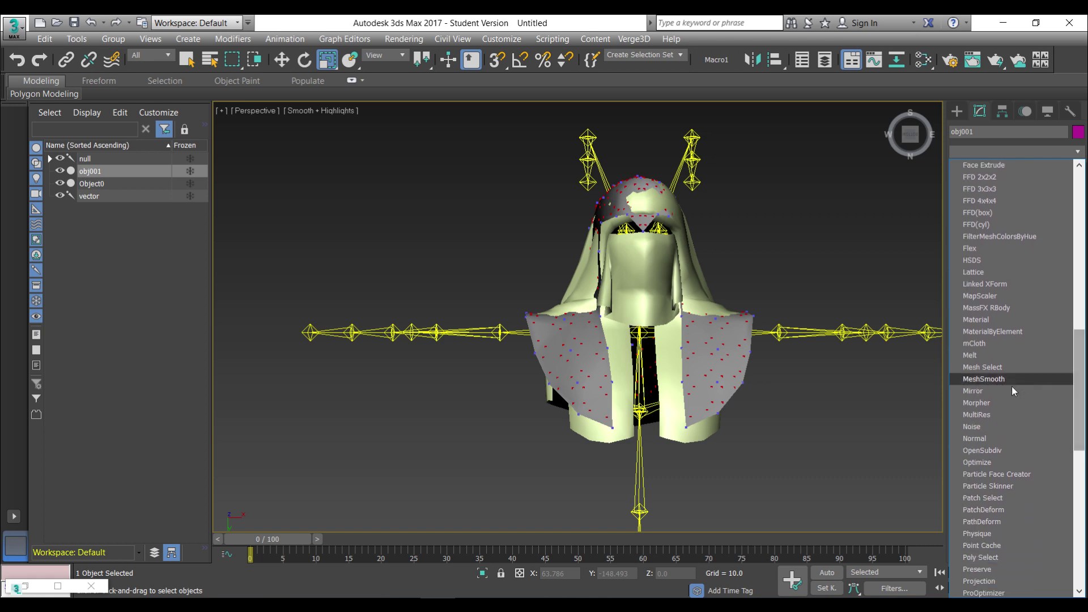
{"action": "left_click", "coordinate": [980, 438]}
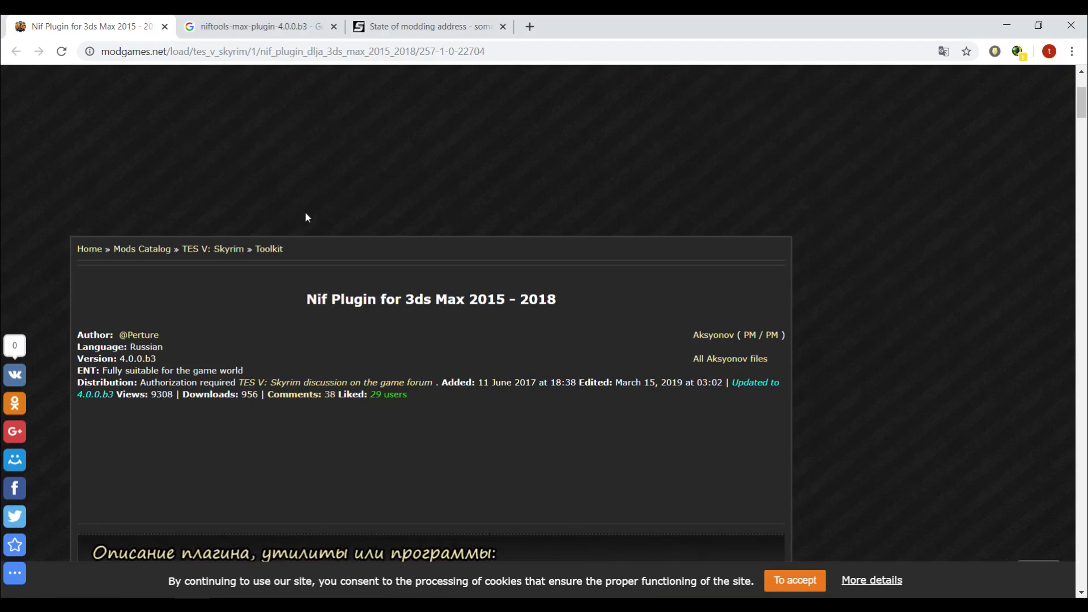
Step: Review the Google results and the Nif Plugin for 3ds Max 2015 - 2018 page, then return to 3ds Max
{"action": "left_click", "coordinate": [255, 27]}
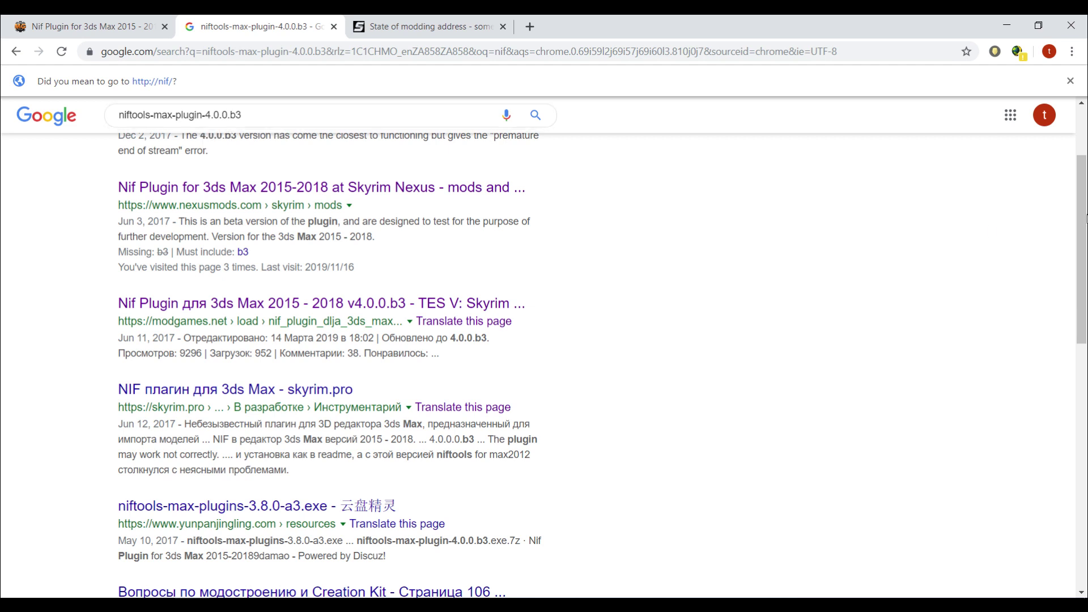
{"action": "scroll", "coordinate": [1084, 170], "scroll_direction": "up", "scroll_amount": 2}
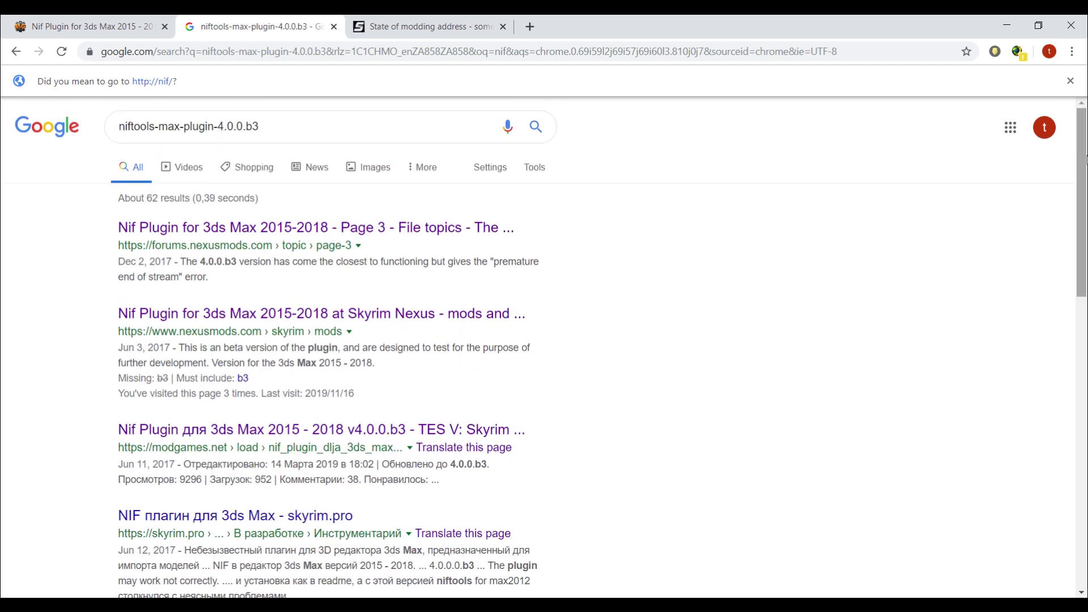
{"action": "left_click", "coordinate": [74, 33]}
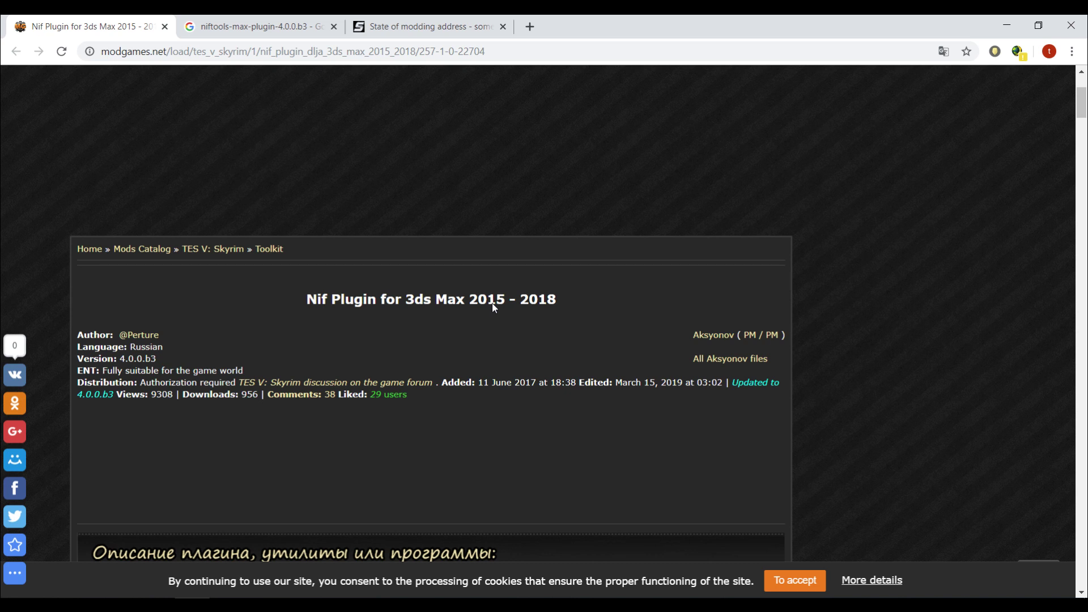
{"action": "left_click", "coordinate": [448, 600]}
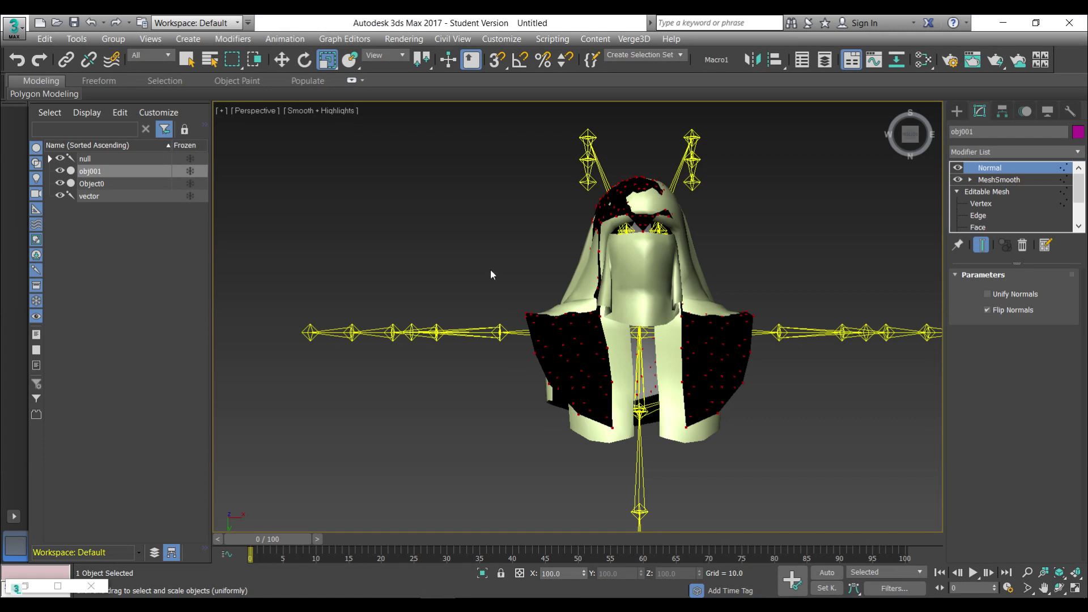
Step: Start exporting the selected hood mesh in the Netimmerse/Gamebryo NIF format
{"action": "left_click", "coordinate": [13, 26]}
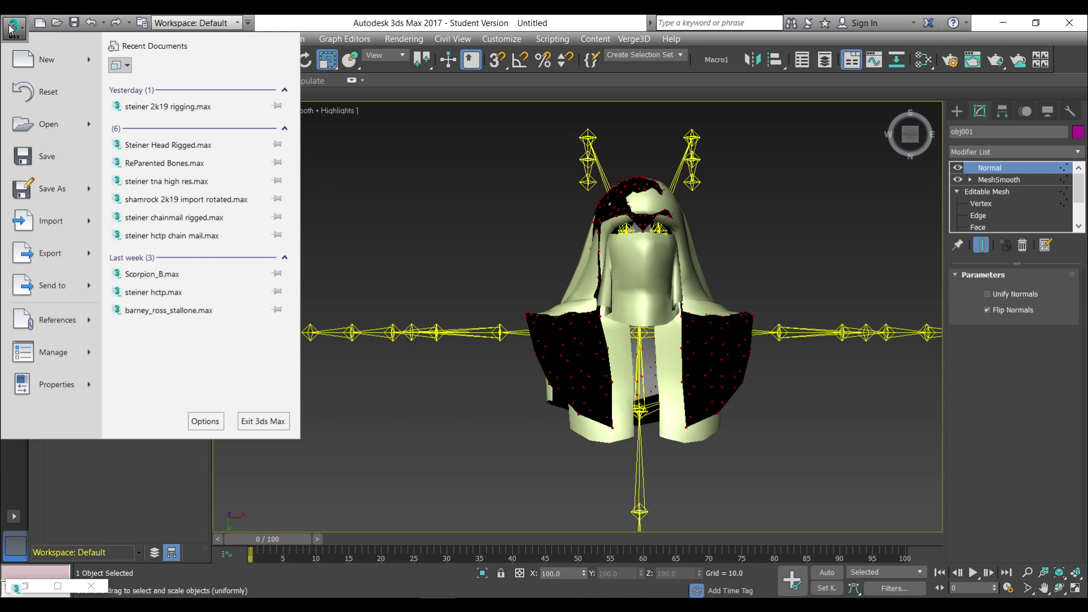
{"action": "mouse_move", "coordinate": [24, 261]}
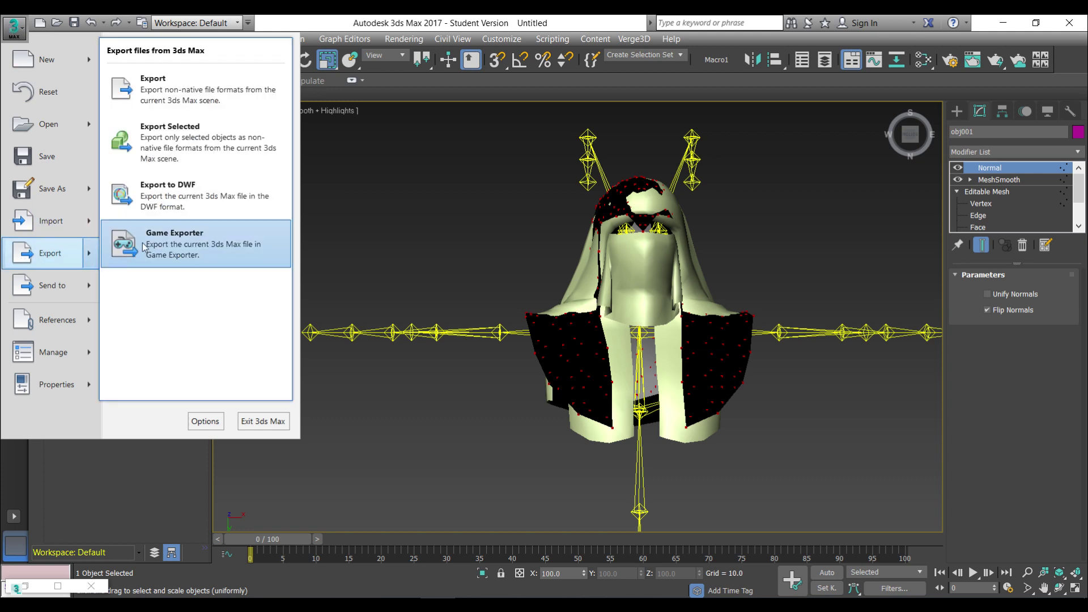
{"action": "left_click", "coordinate": [129, 136]}
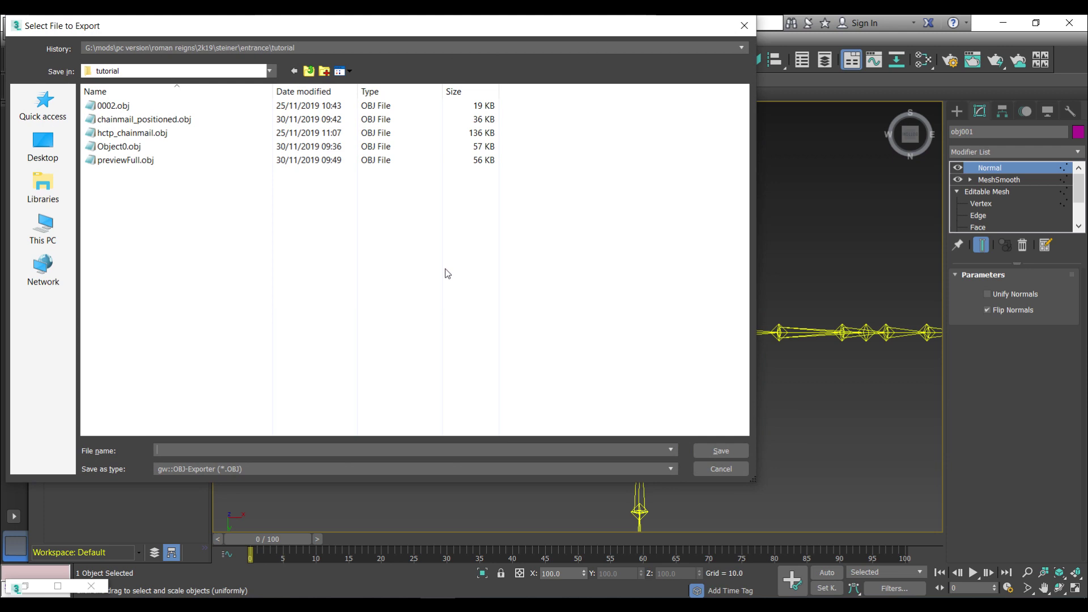
{"action": "left_click", "coordinate": [338, 469]}
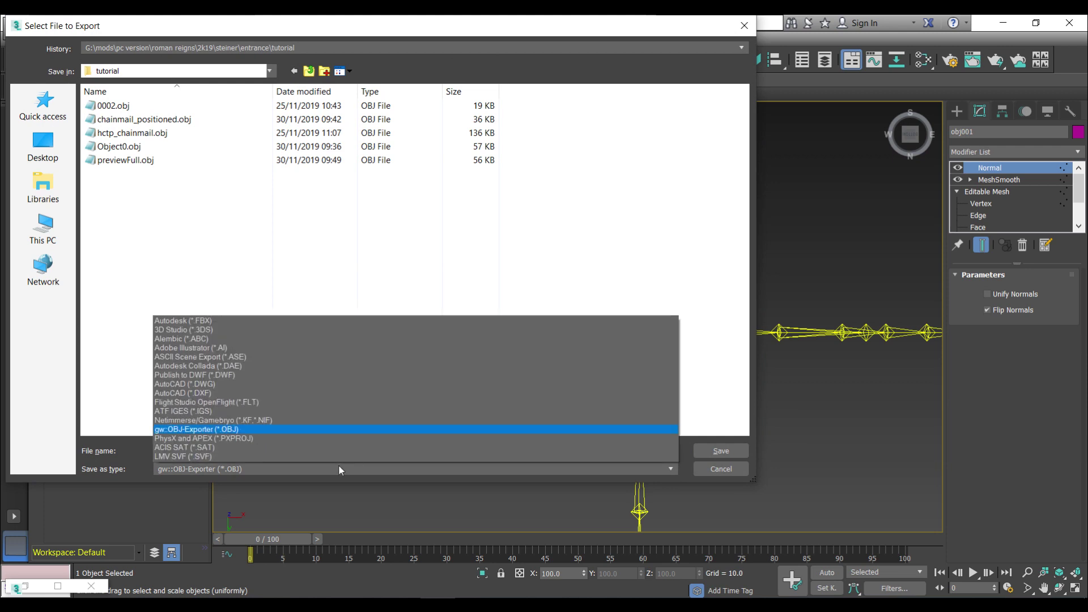
{"action": "left_click", "coordinate": [246, 411]}
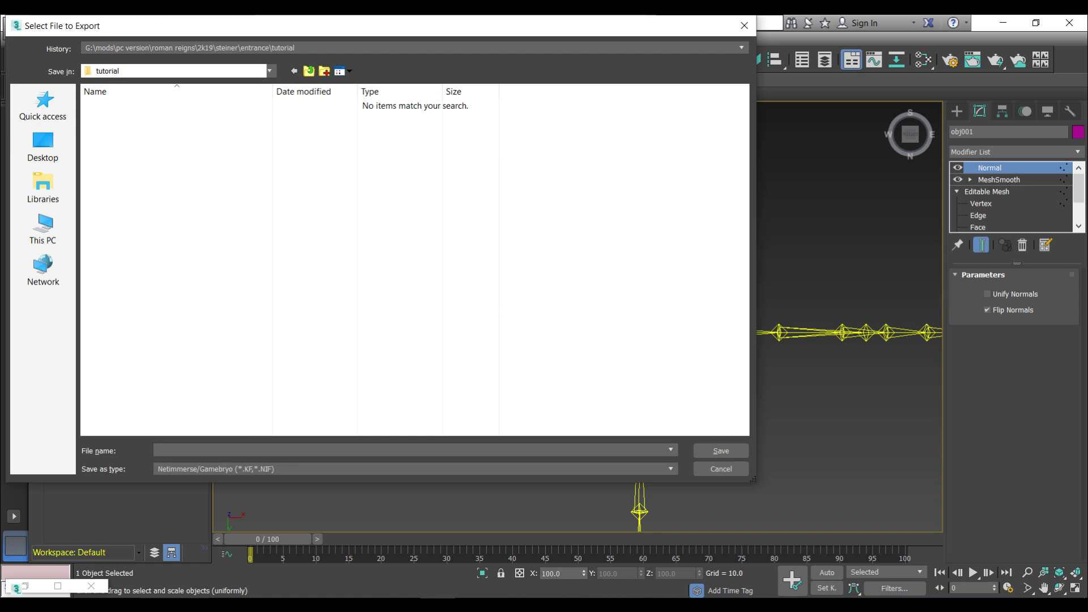
Step: Save the export as chainmail_hctp in the tutorial folder path
{"action": "left_click", "coordinate": [228, 555]}
{"action": "left_click", "coordinate": [594, 125]}
{"action": "type", "text": "G:\\mods\\pc version\\roman reigns\\2k19\\steiner\\entrance\\tutorial"}
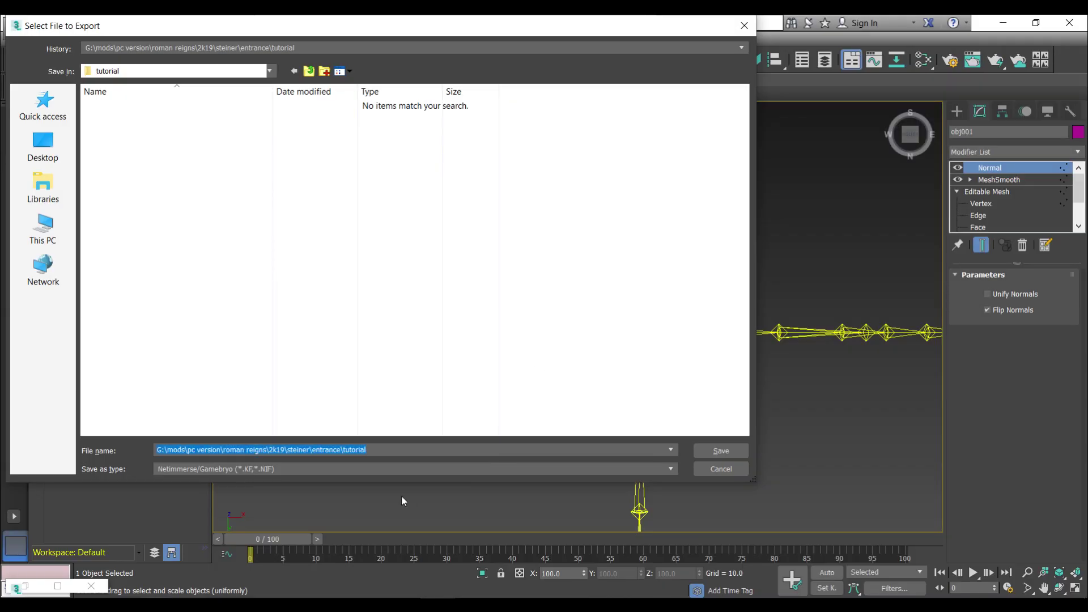
{"action": "left_click", "coordinate": [355, 468]}
{"action": "left_click", "coordinate": [353, 461]}
{"action": "left_click", "coordinate": [706, 453]}
{"action": "left_click", "coordinate": [397, 452]}
{"action": "type", "text": "\\"}
{"action": "type", "text": "c"}
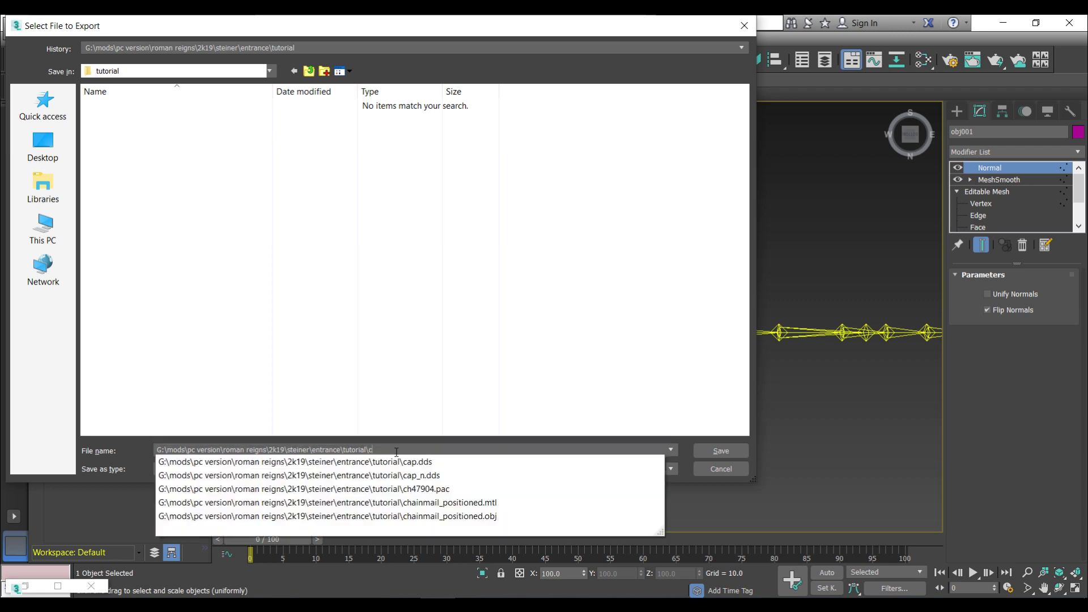
{"action": "type", "text": "hainmail"}
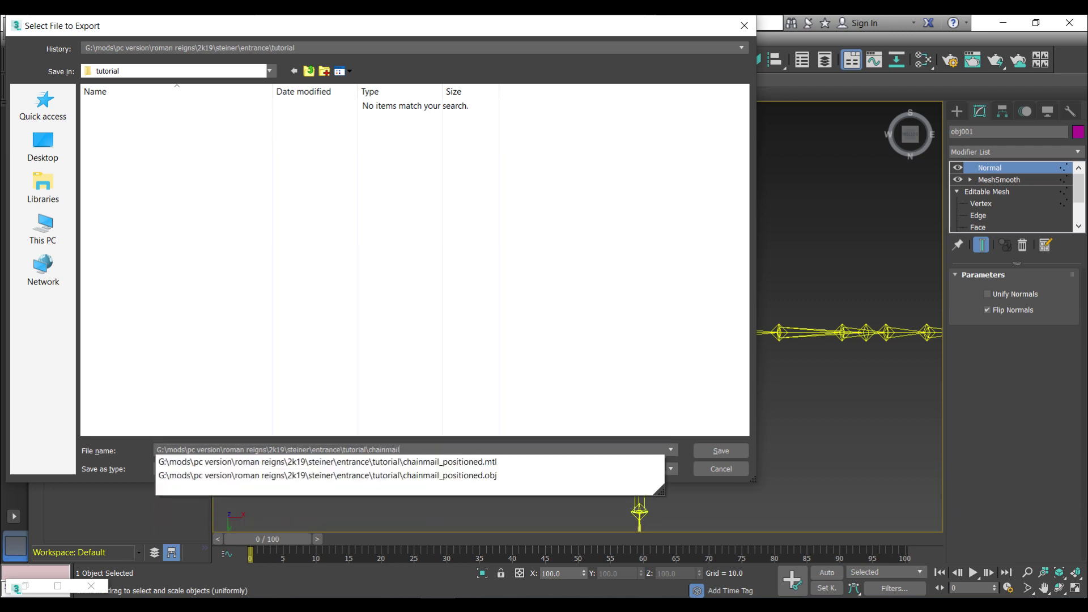
{"action": "type", "text": "_hctp"}
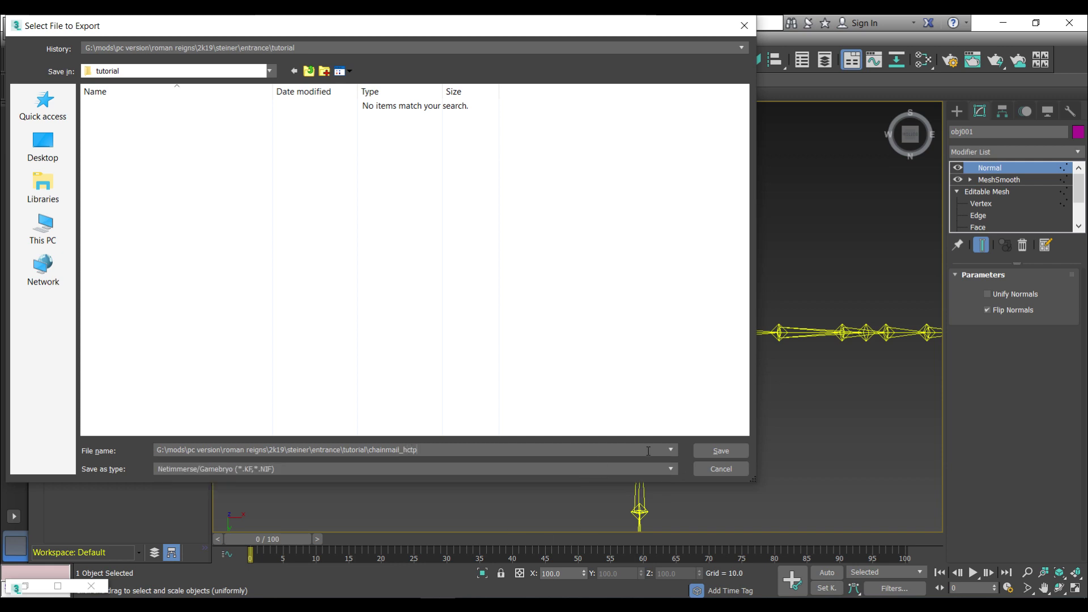
{"action": "left_click", "coordinate": [702, 447]}
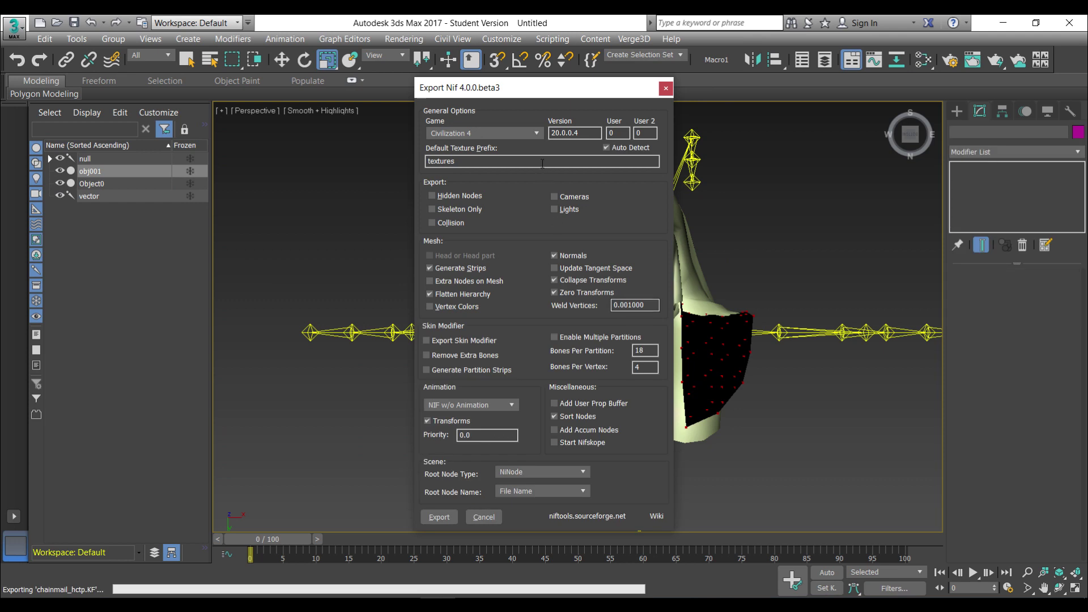
Step: Set Game to Dark Age of Camelot and export the hood as NIF version 10.1.0.0
{"action": "left_click", "coordinate": [538, 133]}
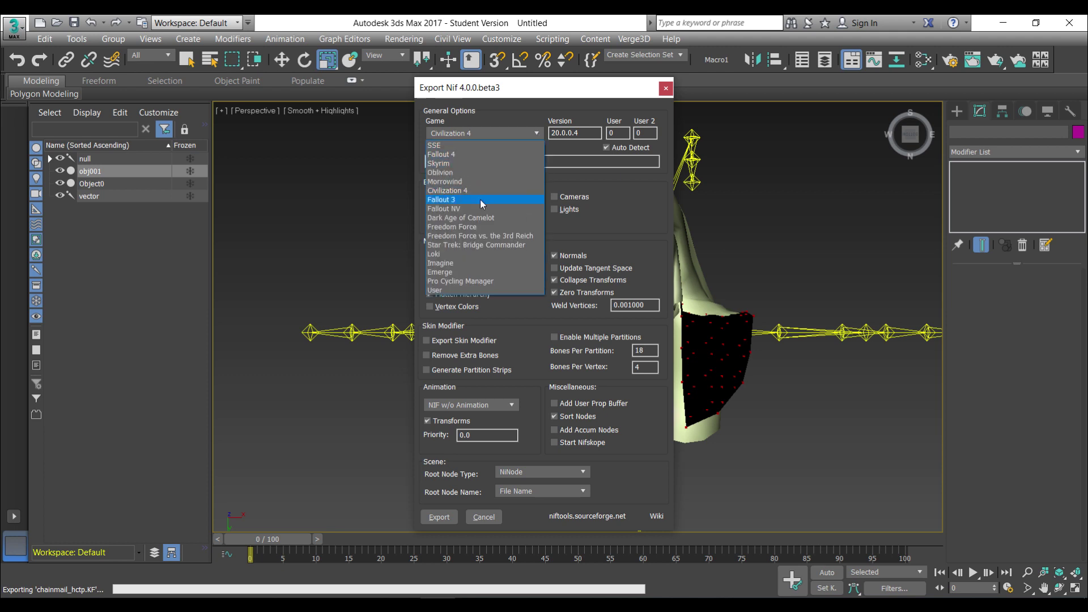
{"action": "left_click", "coordinate": [476, 217]}
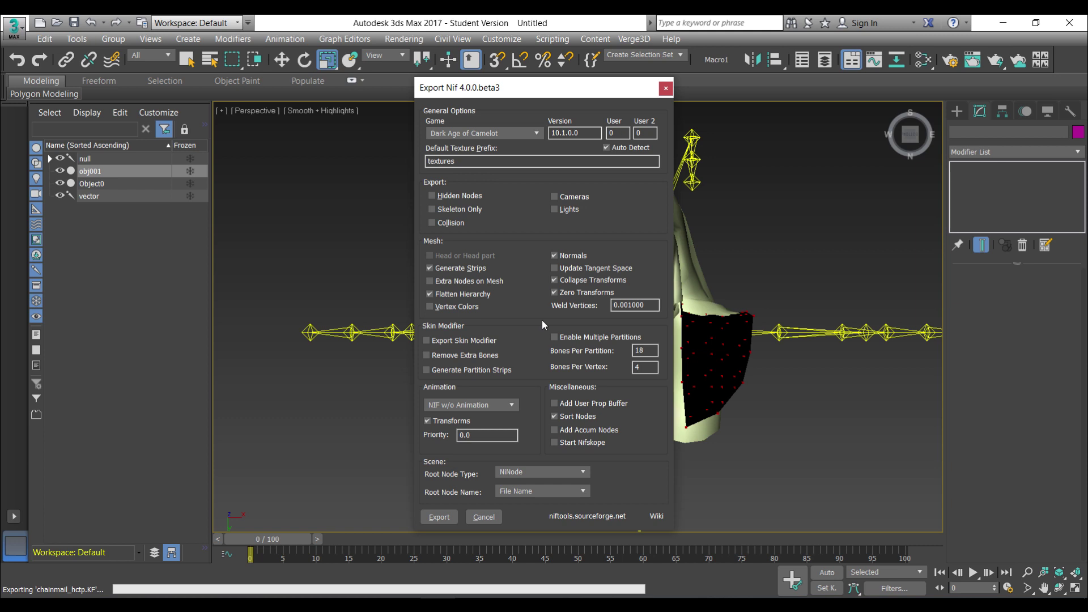
{"action": "left_click", "coordinate": [439, 517]}
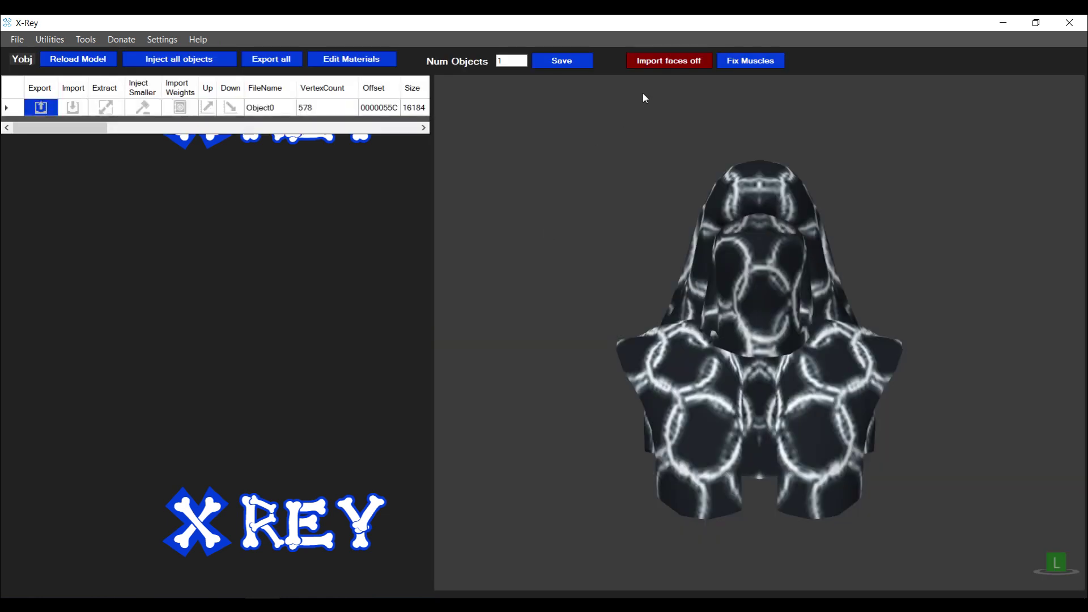
Step: Enable Import faces, import chainmail_hctp.nif into Object0, and dismiss the 1844-over-1642 faces error
{"action": "left_click", "coordinate": [658, 64]}
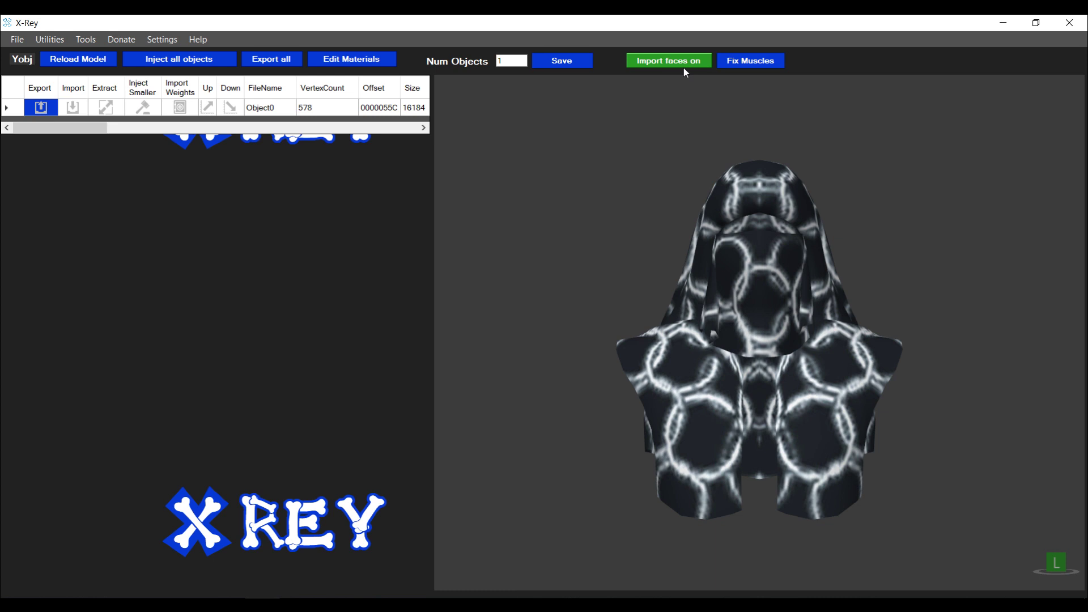
{"action": "left_click", "coordinate": [73, 107]}
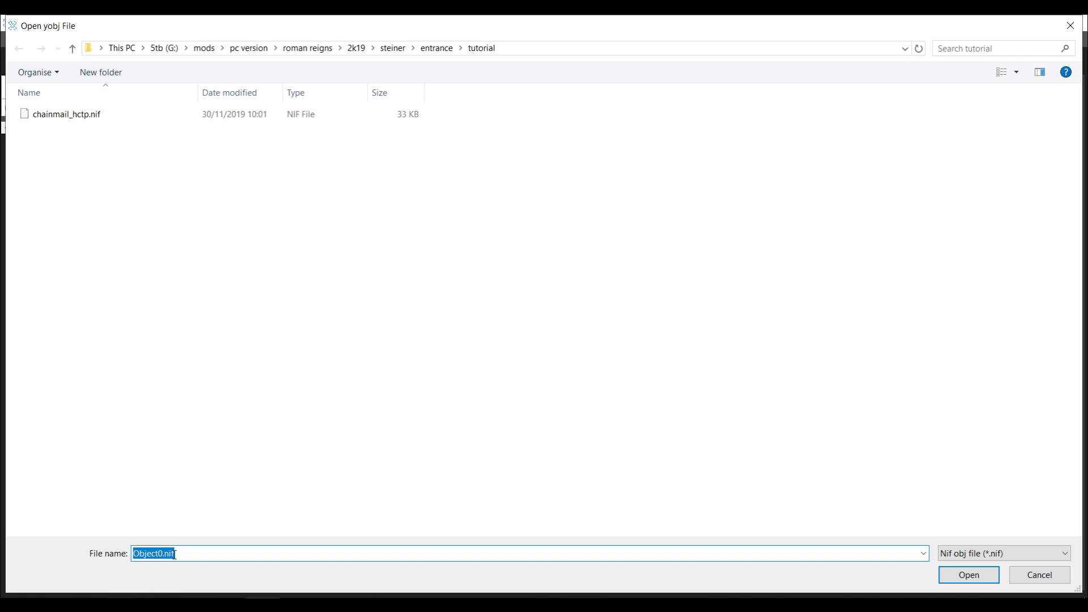
{"action": "left_click", "coordinate": [219, 392]}
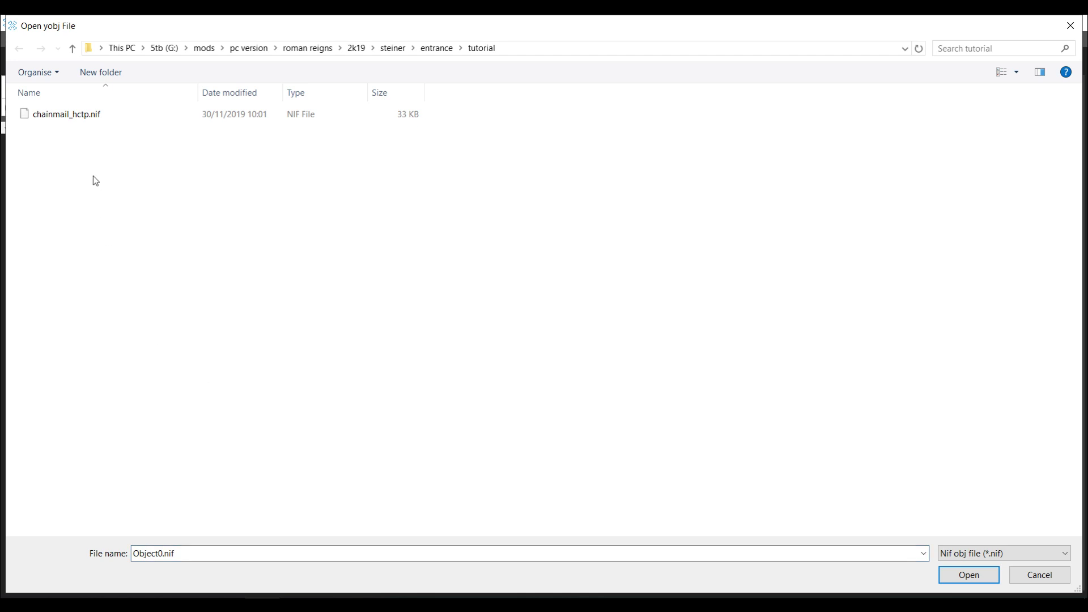
{"action": "double_click", "coordinate": [66, 116]}
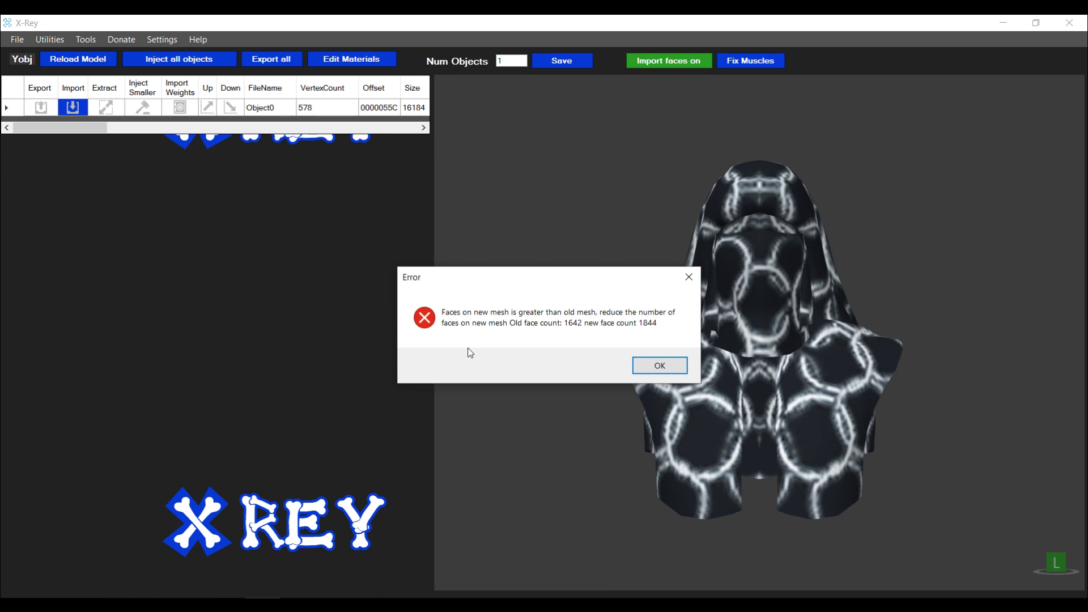
{"action": "left_click", "coordinate": [656, 370]}
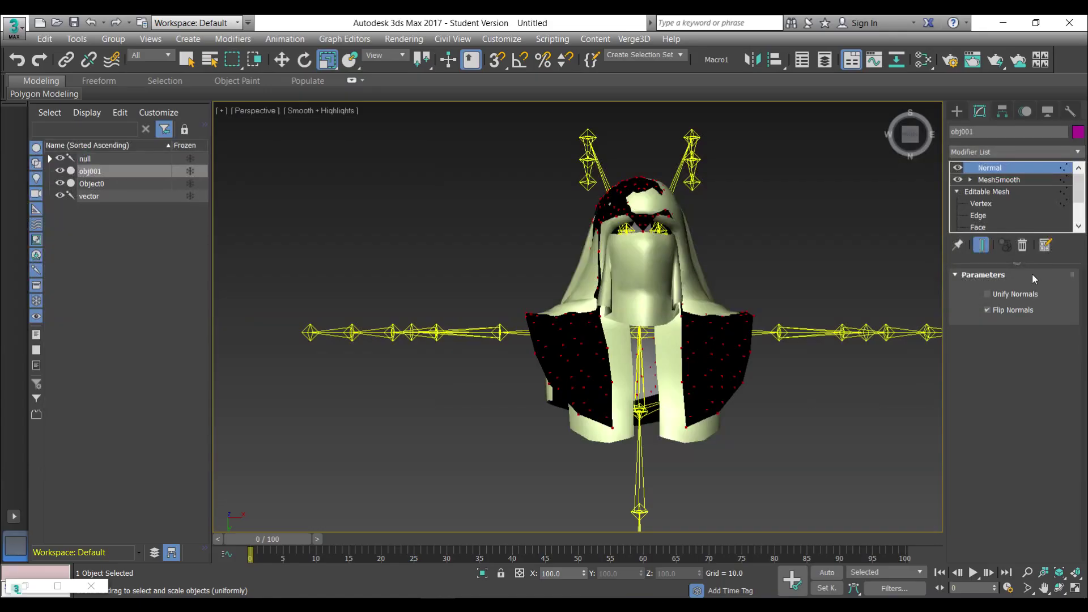
Step: Delete the Normal modifier and set MeshSmooth Smoothness to 0.9
{"action": "right_click", "coordinate": [998, 170]}
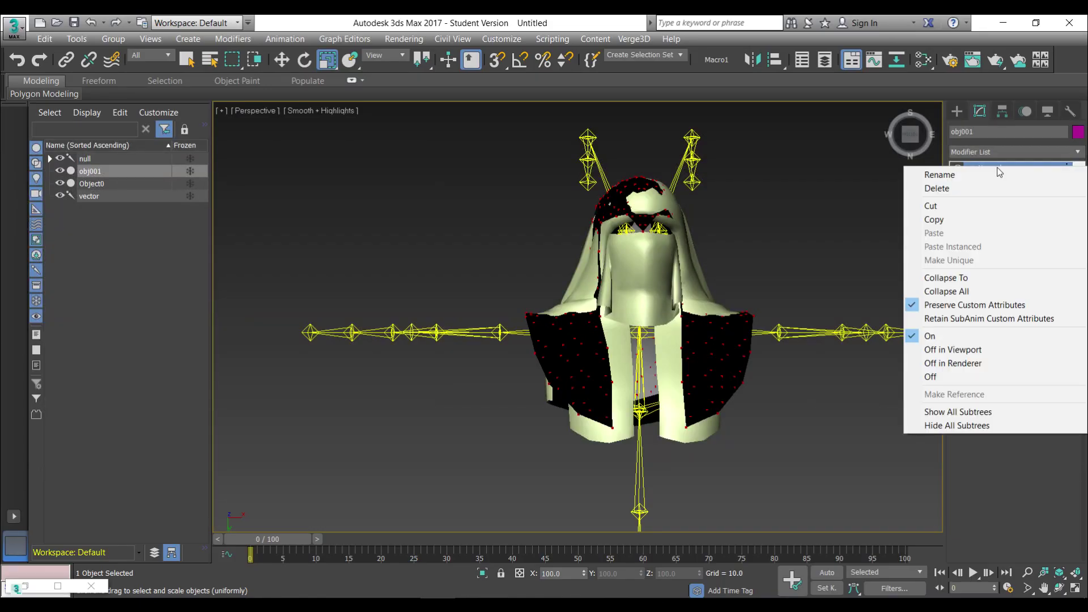
{"action": "left_click", "coordinate": [941, 190]}
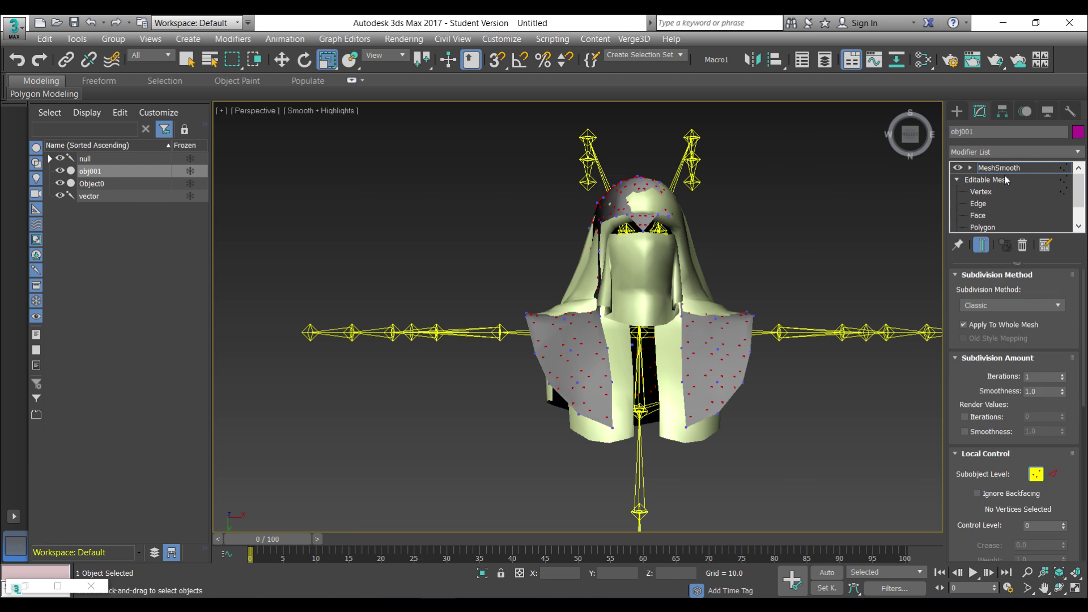
{"action": "double_click", "coordinate": [1043, 392]}
{"action": "type", "text": "0"}
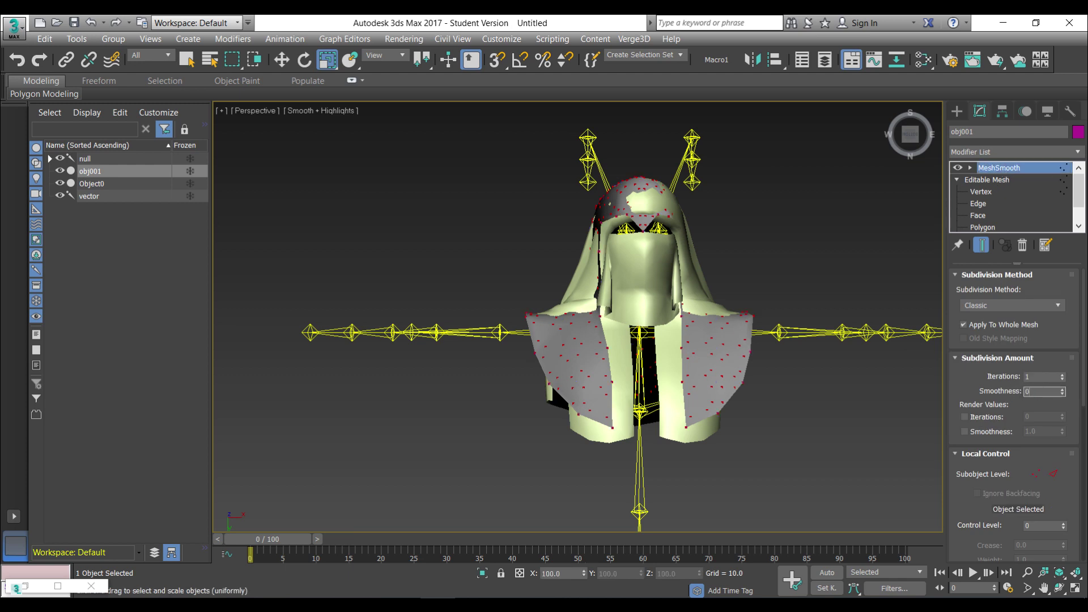
{"action": "type", "text": ".9"}
{"action": "key", "text": "Return"}
{"action": "left_click", "coordinate": [1041, 377]}
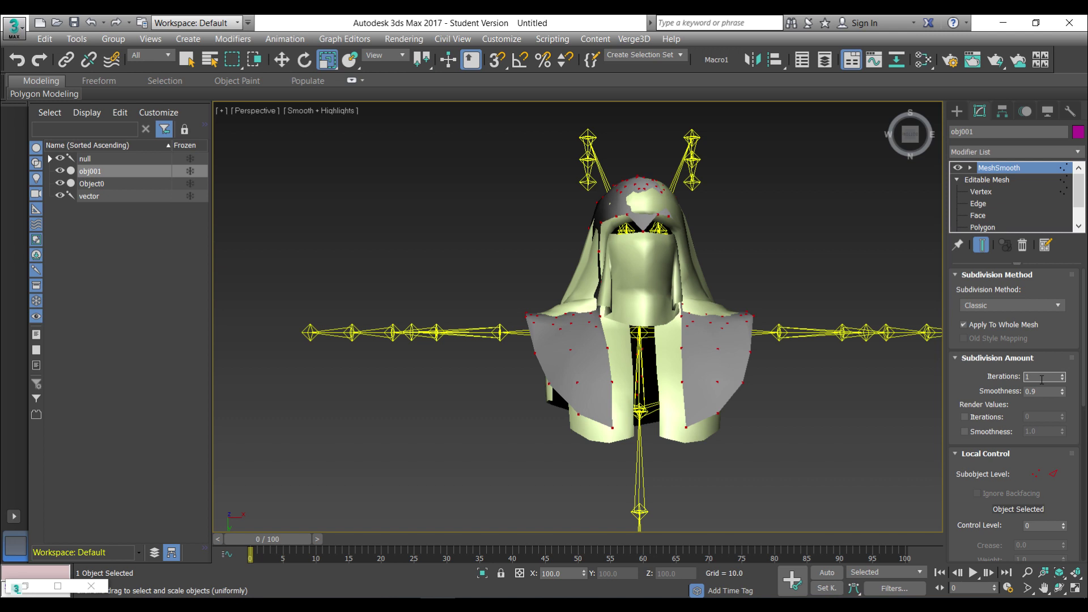
Step: Add a new Normal modifier with Flip Normals on top of MeshSmooth
{"action": "left_click", "coordinate": [1078, 152]}
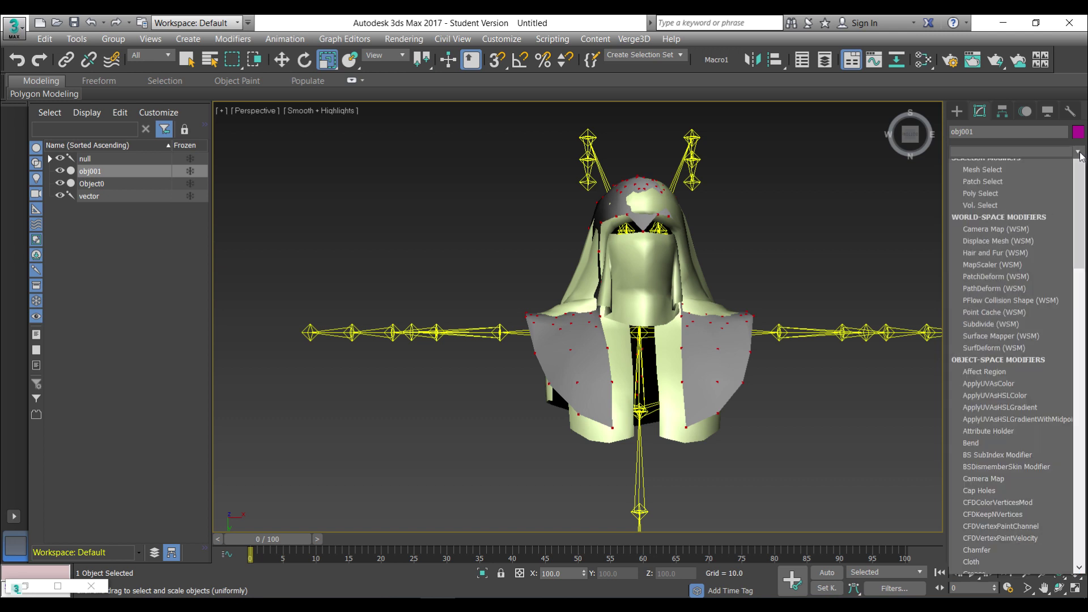
{"action": "left_click_drag", "start_coordinate": [1079, 205], "coordinate": [1085, 450]}
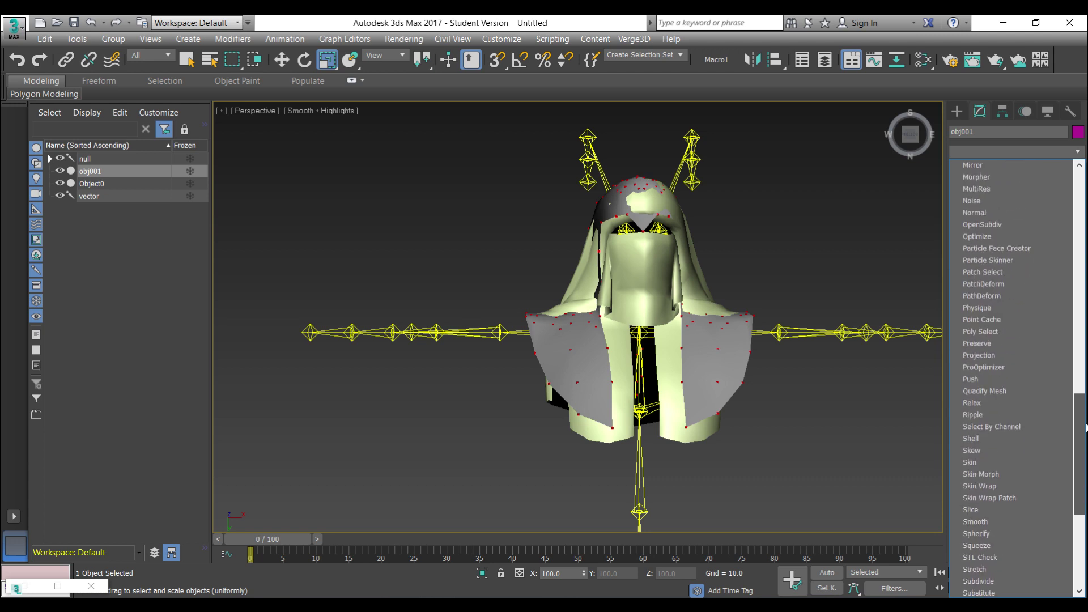
{"action": "scroll", "coordinate": [980, 255], "scroll_direction": "up", "scroll_amount": 3}
{"action": "left_click", "coordinate": [976, 225]}
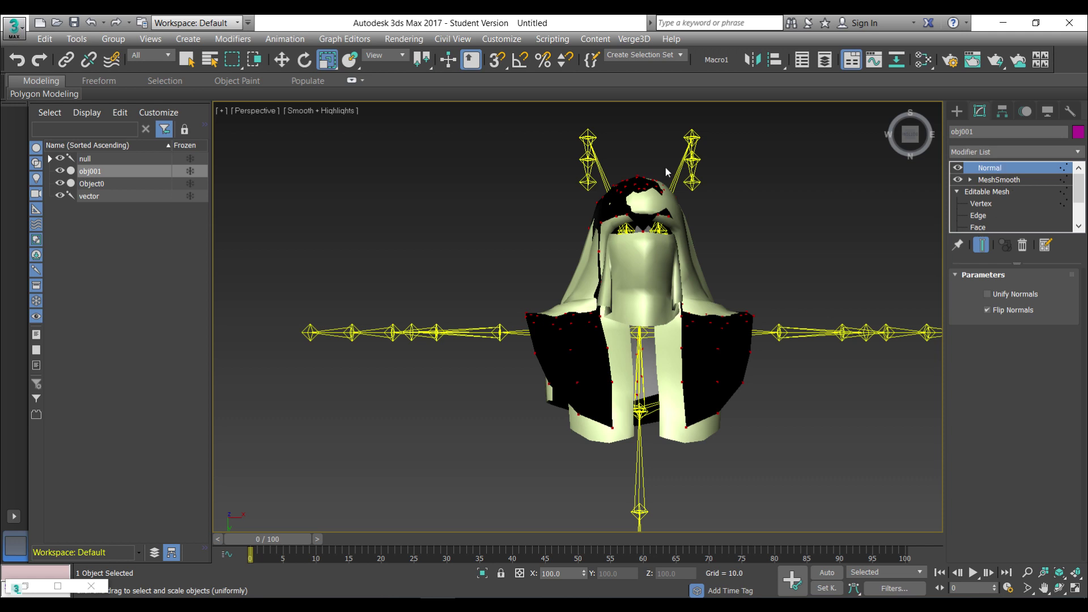
Step: Export the selected hood over chainmail_hctp.nif, confirming replacement, with Game set to Dark Age of Camelot
{"action": "left_click", "coordinate": [14, 26]}
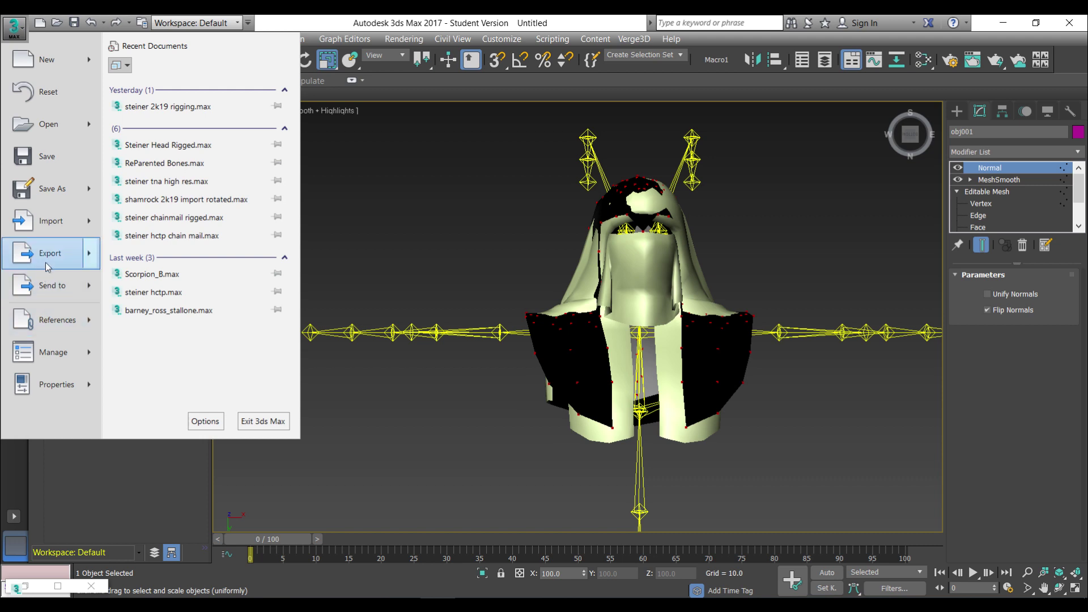
{"action": "mouse_move", "coordinate": [60, 262]}
{"action": "left_click", "coordinate": [187, 151]}
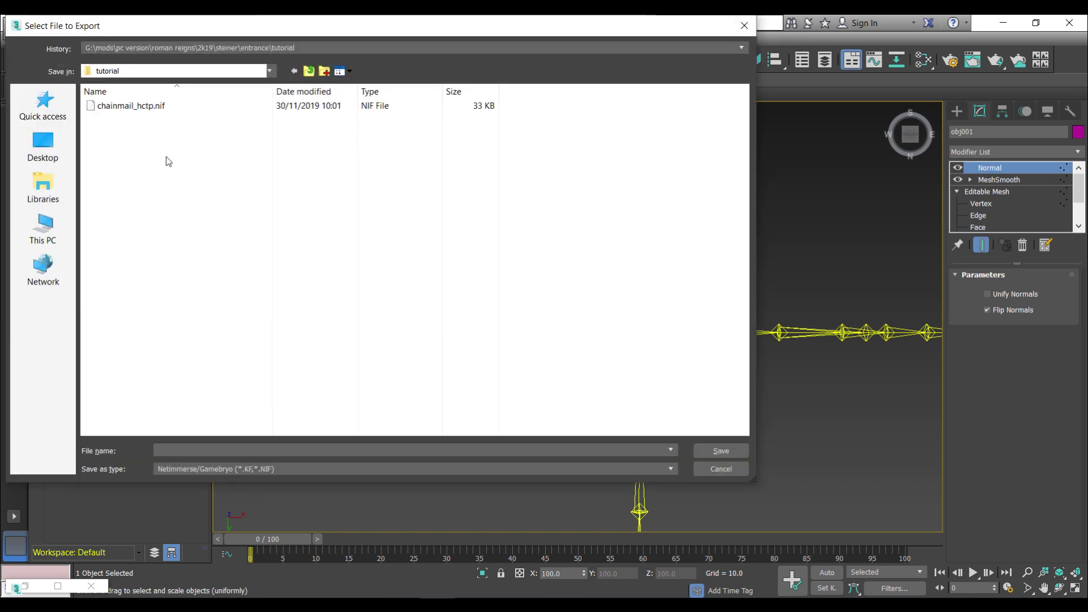
{"action": "double_click", "coordinate": [131, 106]}
{"action": "left_click", "coordinate": [601, 377]}
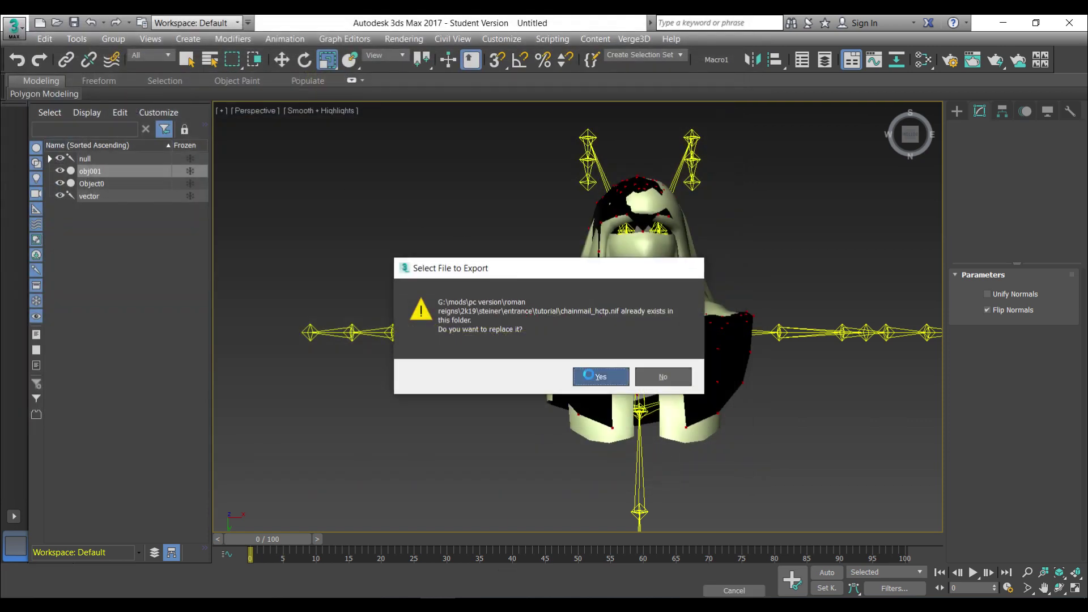
{"action": "left_click", "coordinate": [523, 135]}
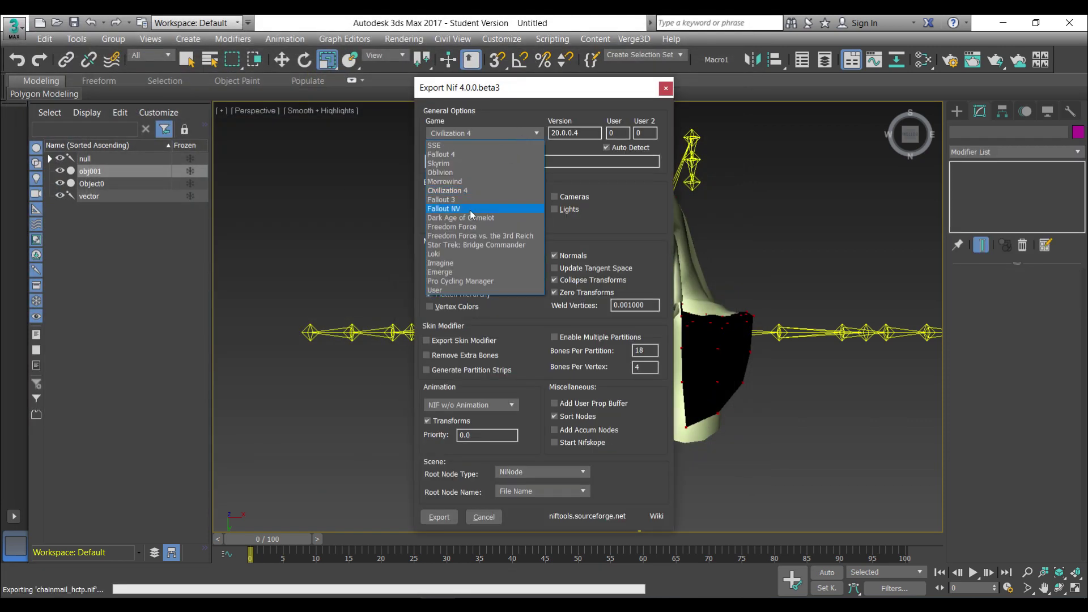
{"action": "left_click", "coordinate": [470, 210]}
{"action": "left_click", "coordinate": [439, 517]}
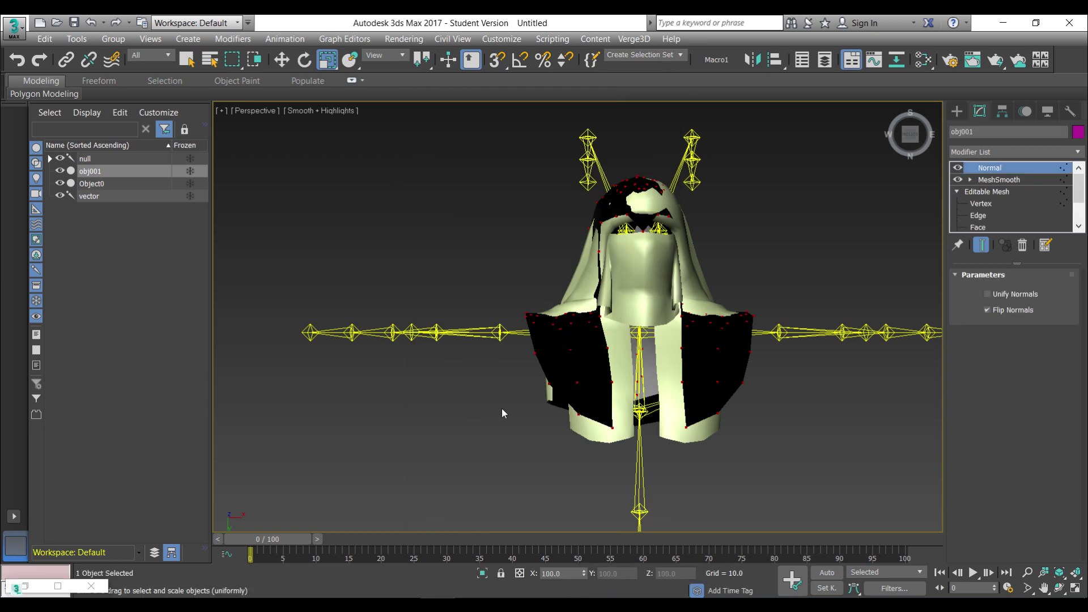
Step: In X-Rey, import chainmail_hctp.nif into Object0 and acknowledge the injection success message
{"action": "key", "text": "alt+Tab"}
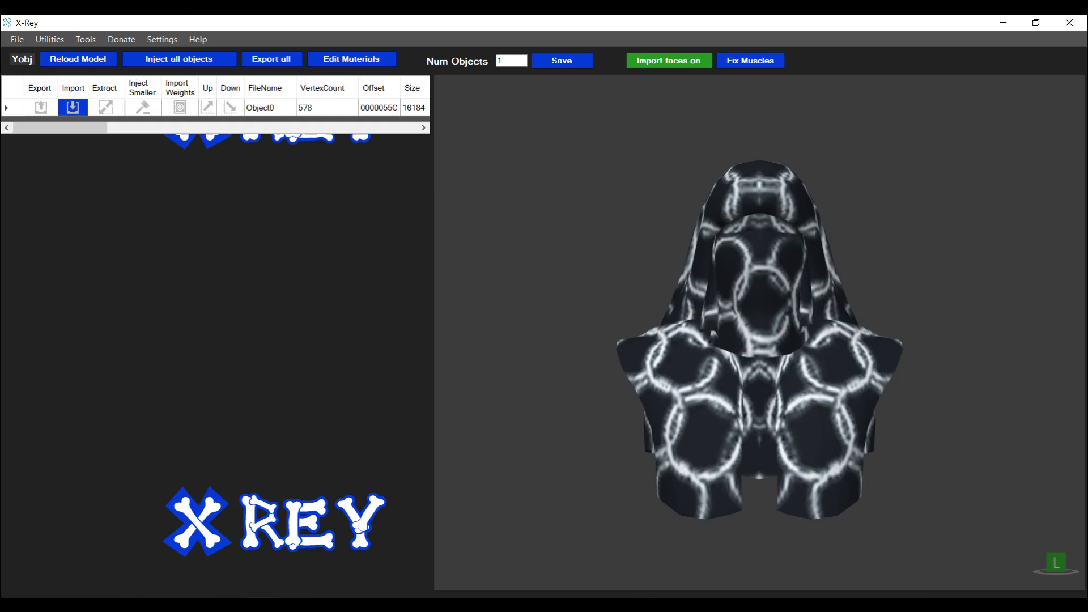
{"action": "left_click", "coordinate": [72, 111]}
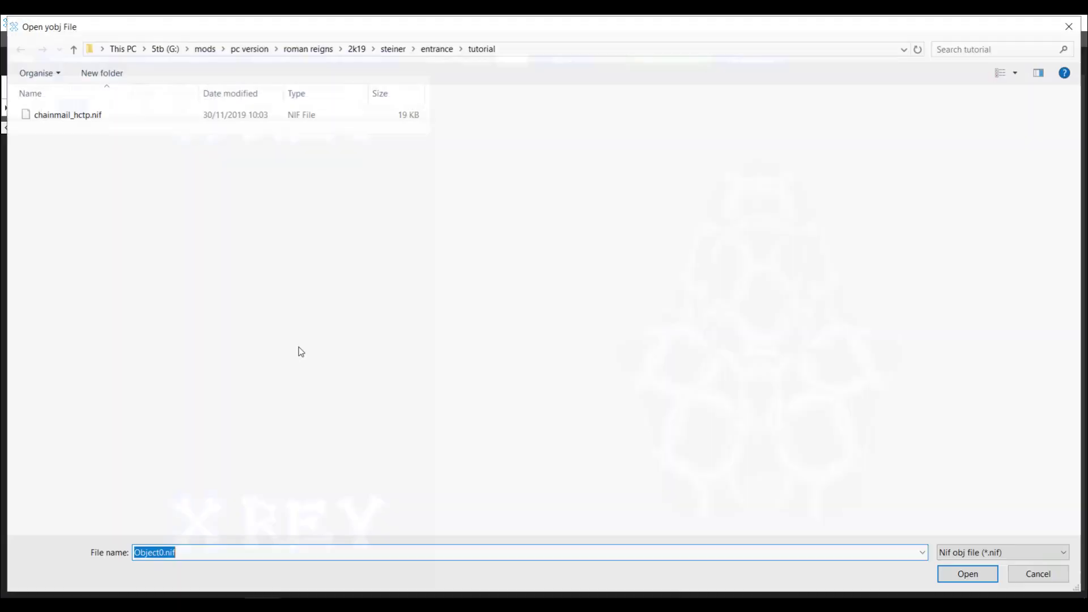
{"action": "left_click", "coordinate": [80, 116]}
{"action": "double_click", "coordinate": [81, 116]}
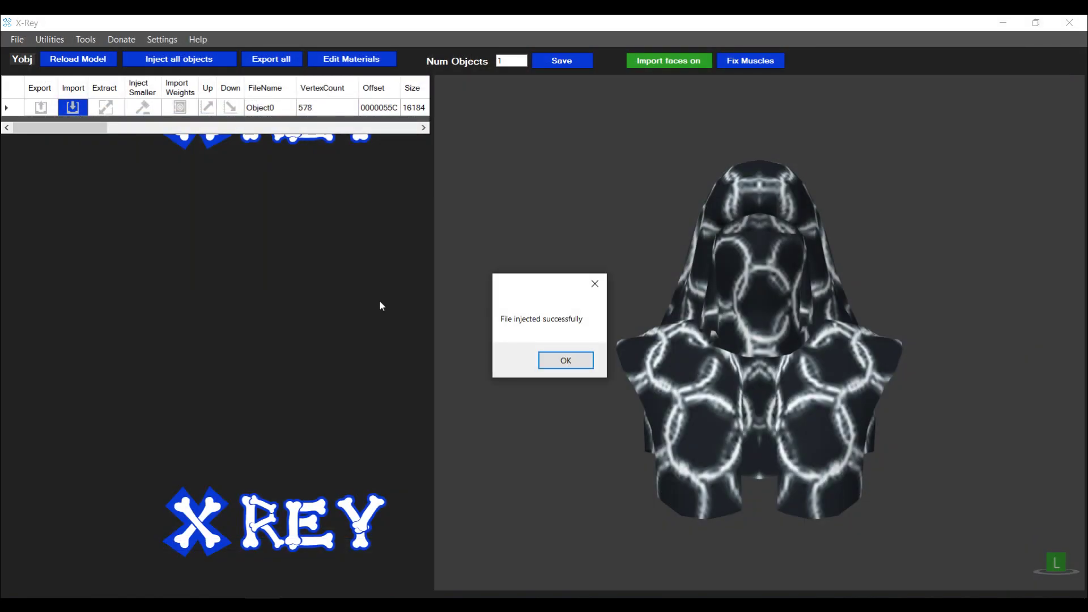
{"action": "left_click", "coordinate": [572, 366]}
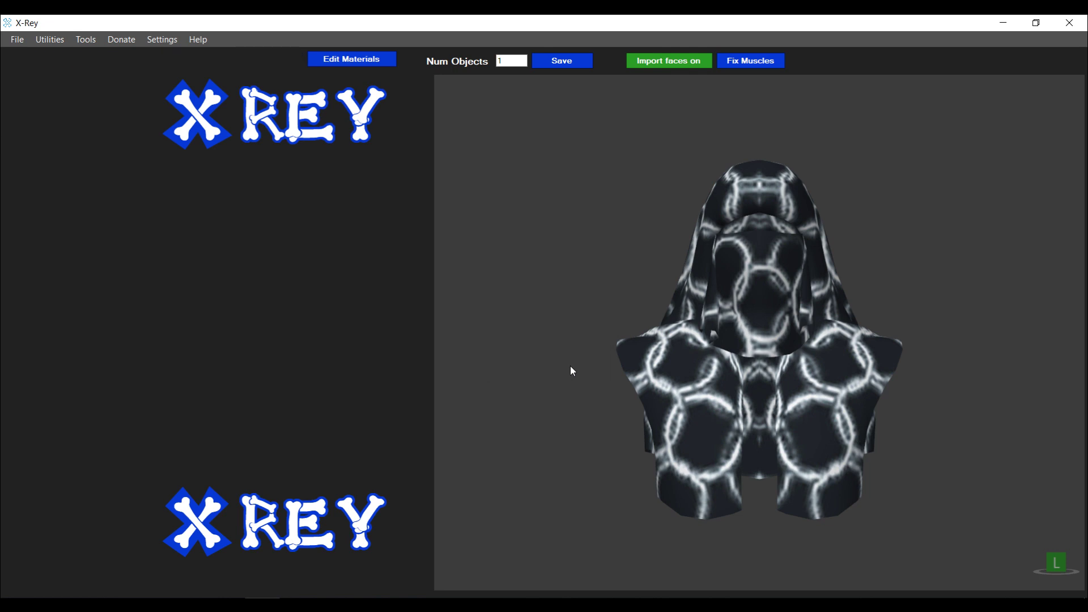